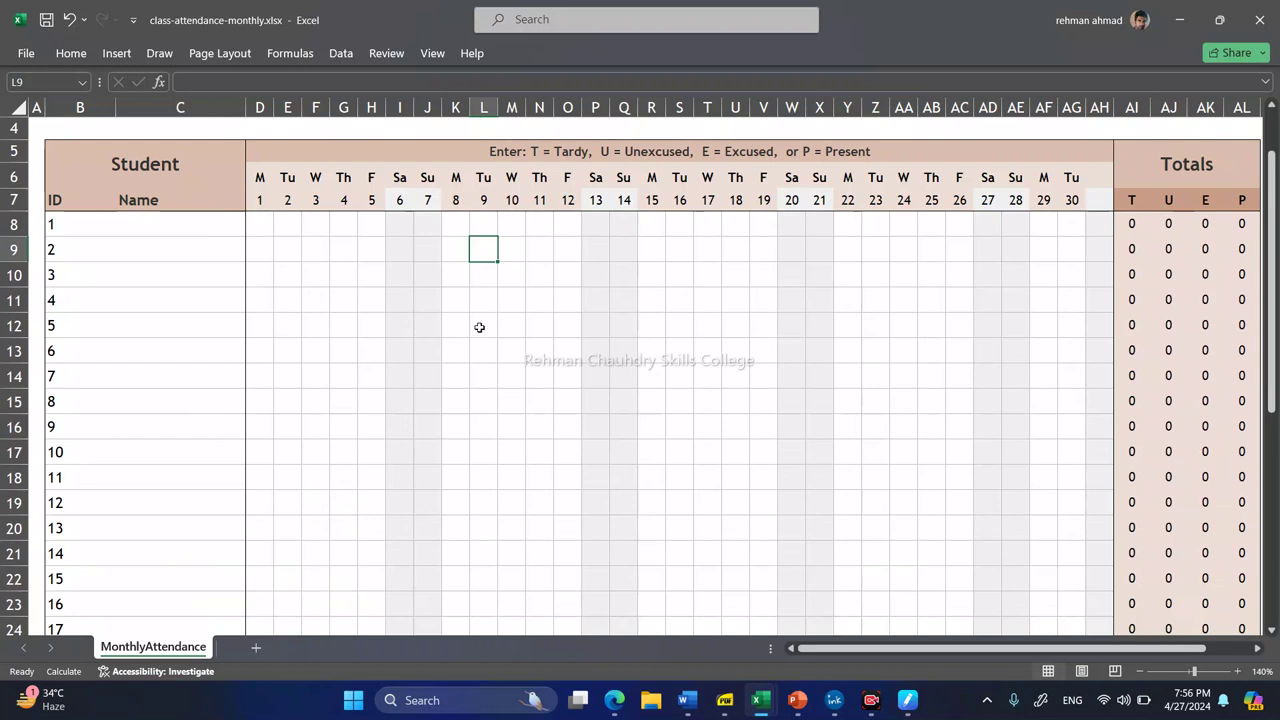
Set the month of the Monthly Class Attendance sheet to May.
{"action": "scroll", "coordinate": [780, 330], "scroll_direction": "up", "scroll_amount": 1}
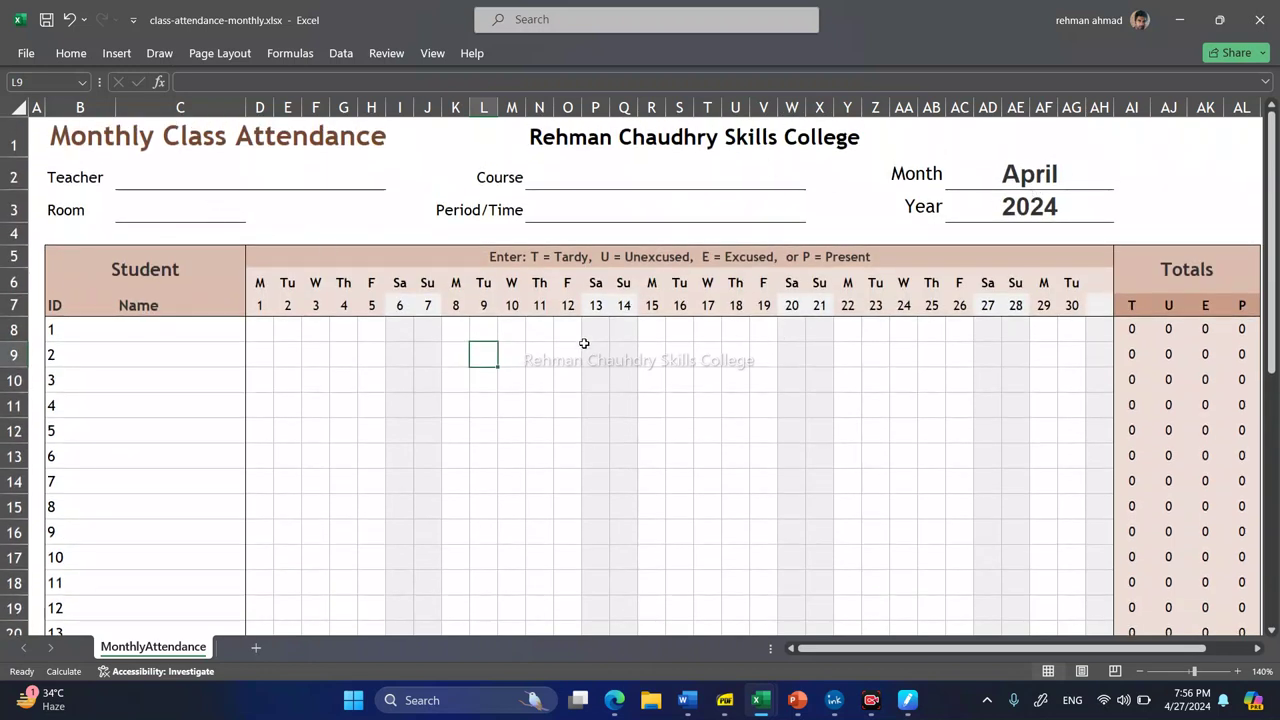
{"action": "left_click", "coordinate": [1101, 185]}
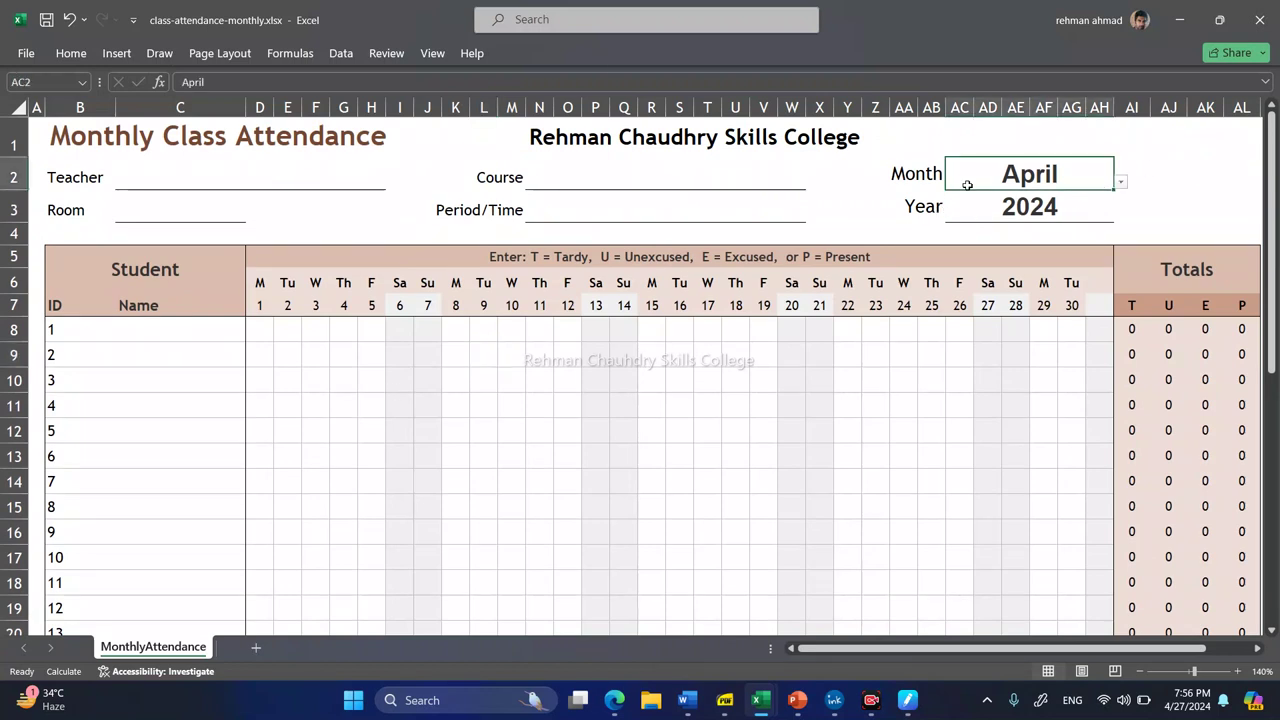
{"action": "left_click", "coordinate": [1122, 183]}
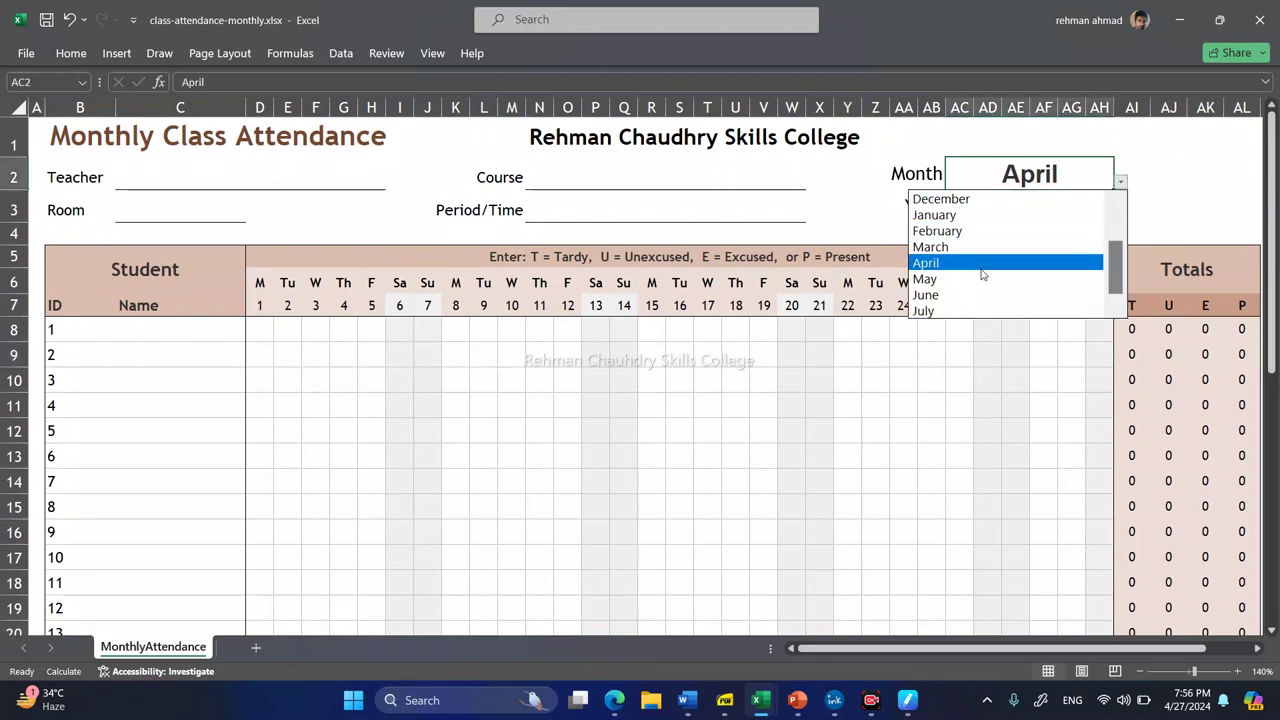
{"action": "left_click", "coordinate": [946, 279]}
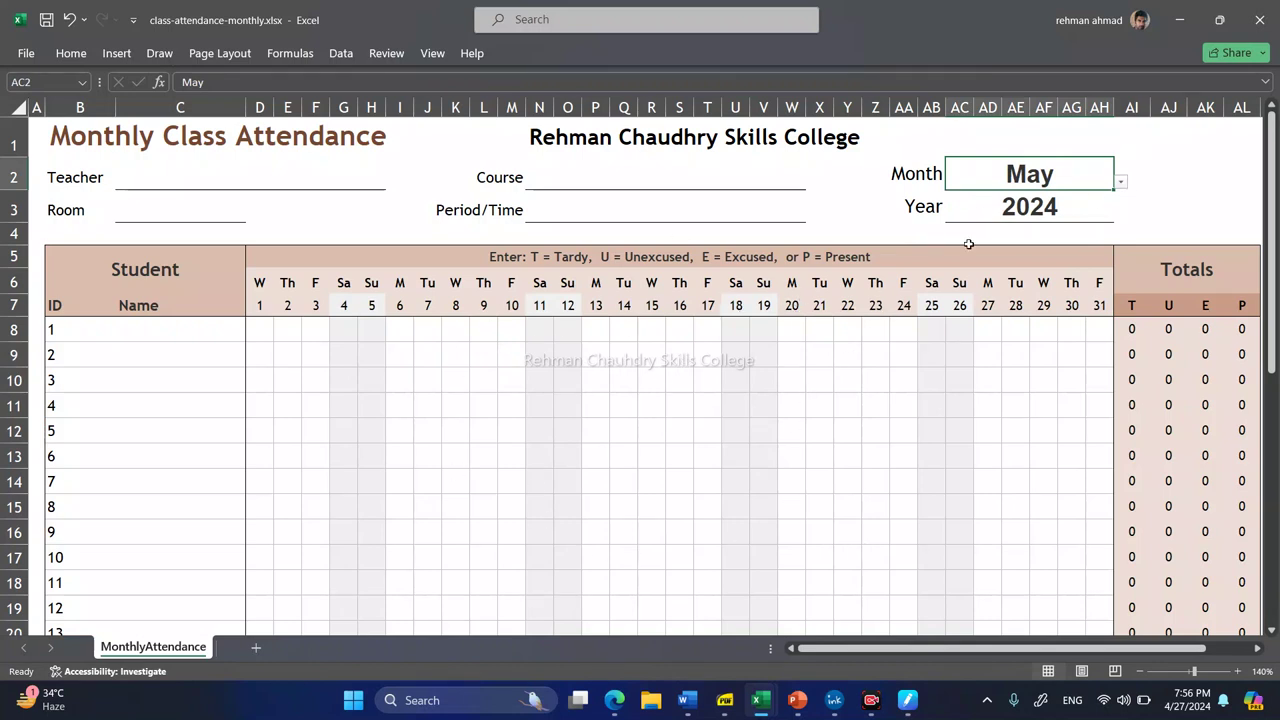
Set the attendance sheet's month to July and look over the student rows down to the totals.
{"action": "left_click", "coordinate": [1121, 182]}
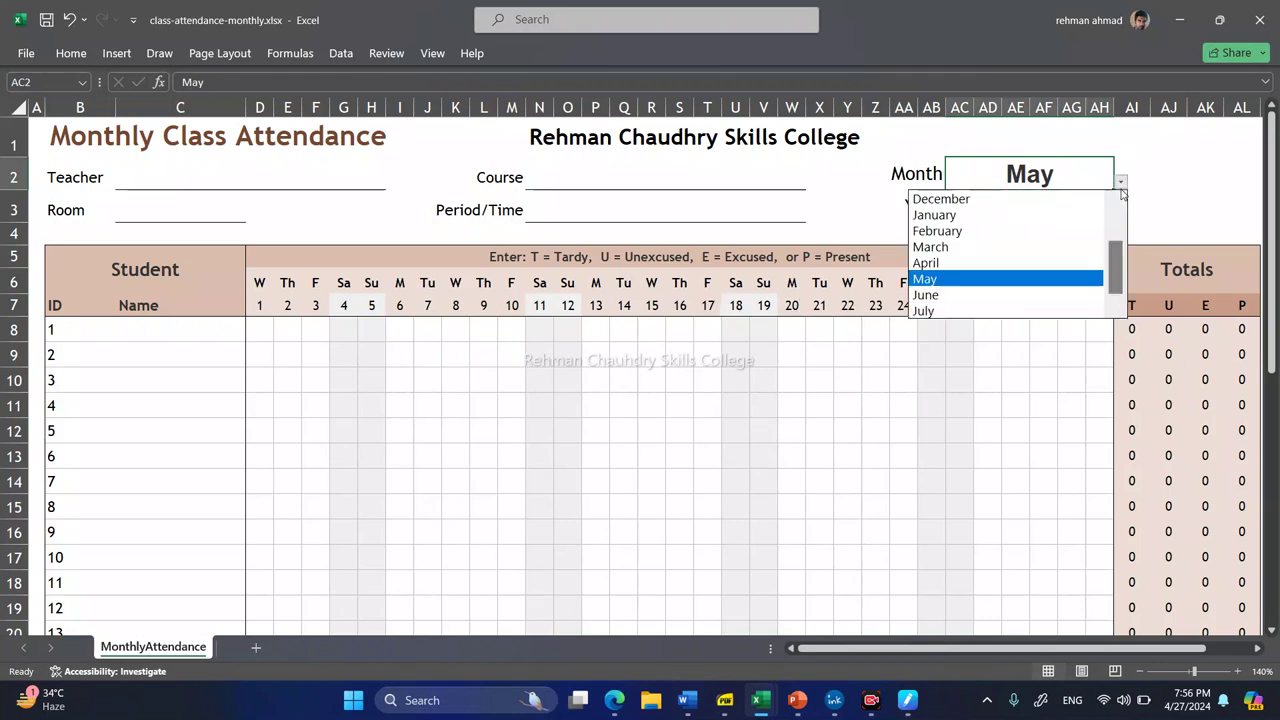
{"action": "left_click", "coordinate": [925, 312]}
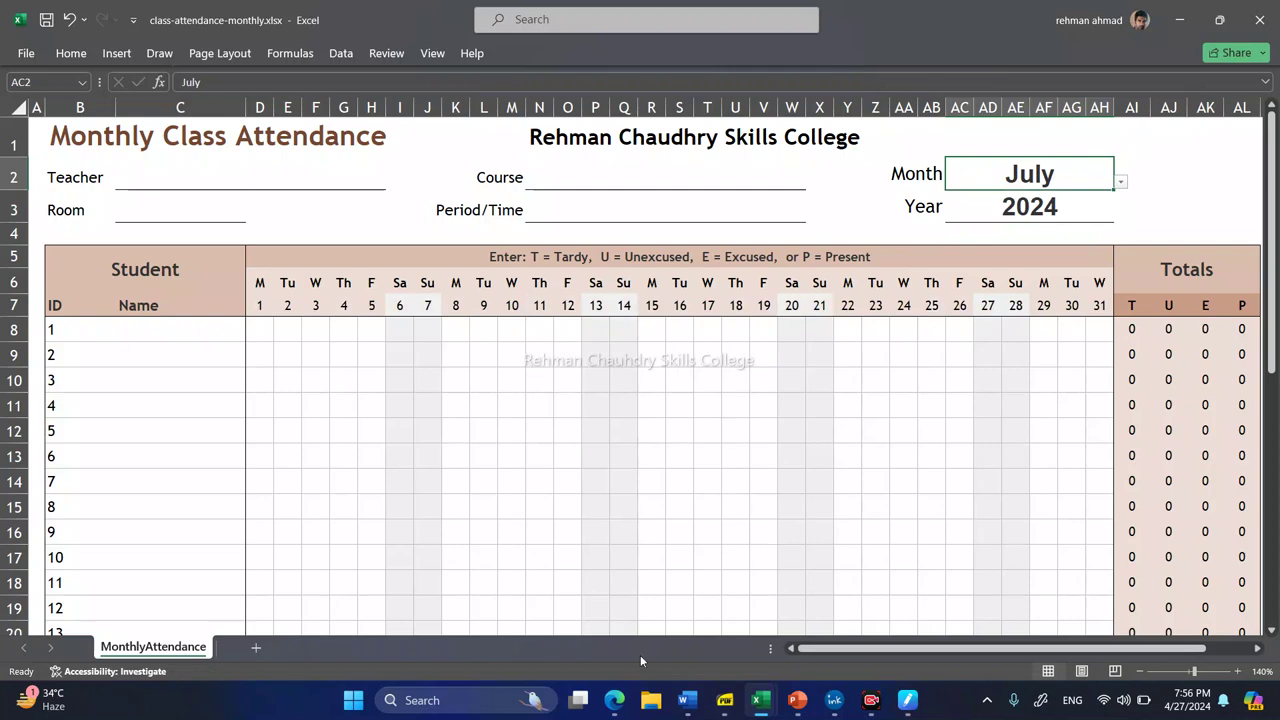
{"action": "scroll", "coordinate": [626, 460], "scroll_direction": "down", "scroll_amount": 3}
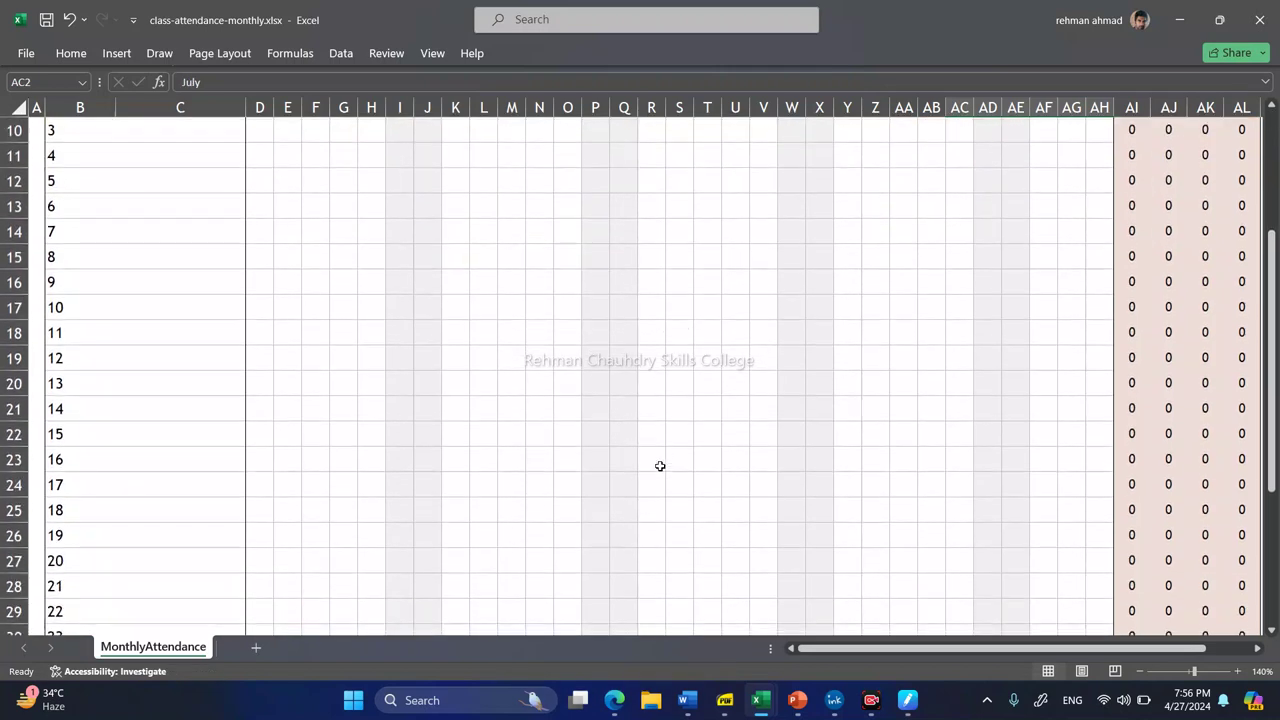
{"action": "scroll", "coordinate": [660, 466], "scroll_direction": "down", "scroll_amount": 8}
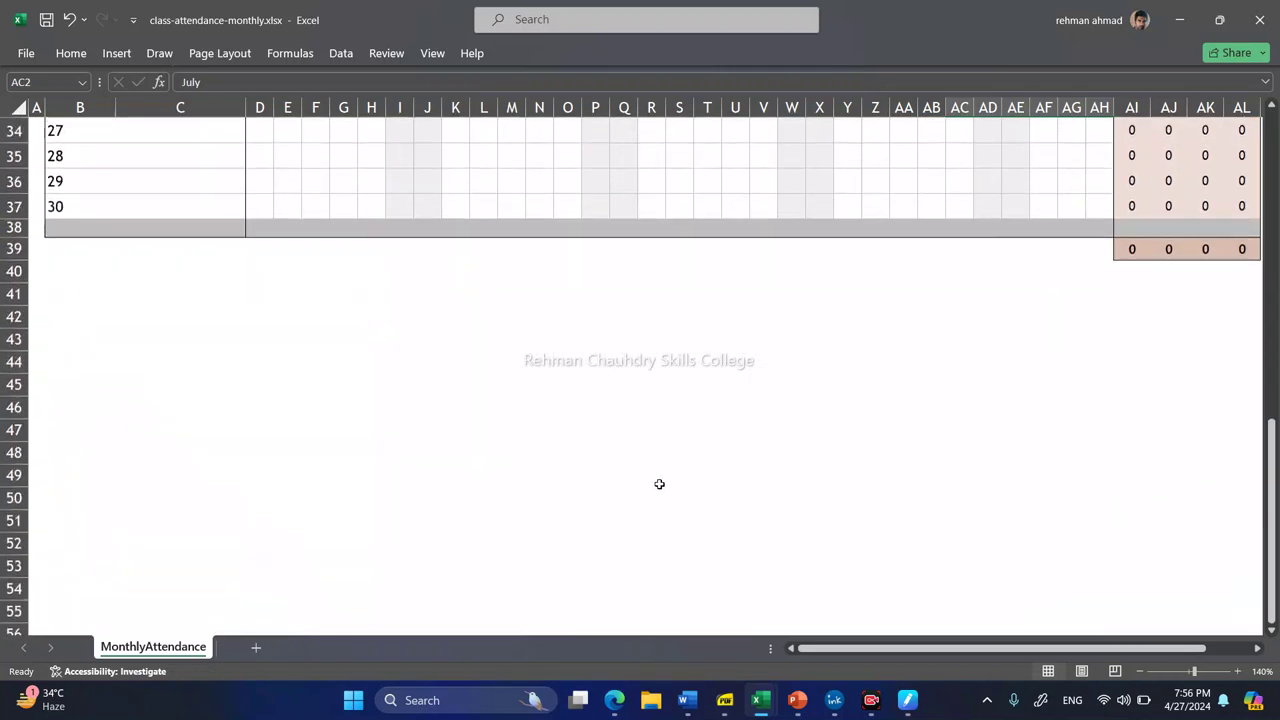
{"action": "scroll", "coordinate": [660, 484], "scroll_direction": "up", "scroll_amount": 1}
{"action": "scroll", "coordinate": [659, 483], "scroll_direction": "up", "scroll_amount": 10}
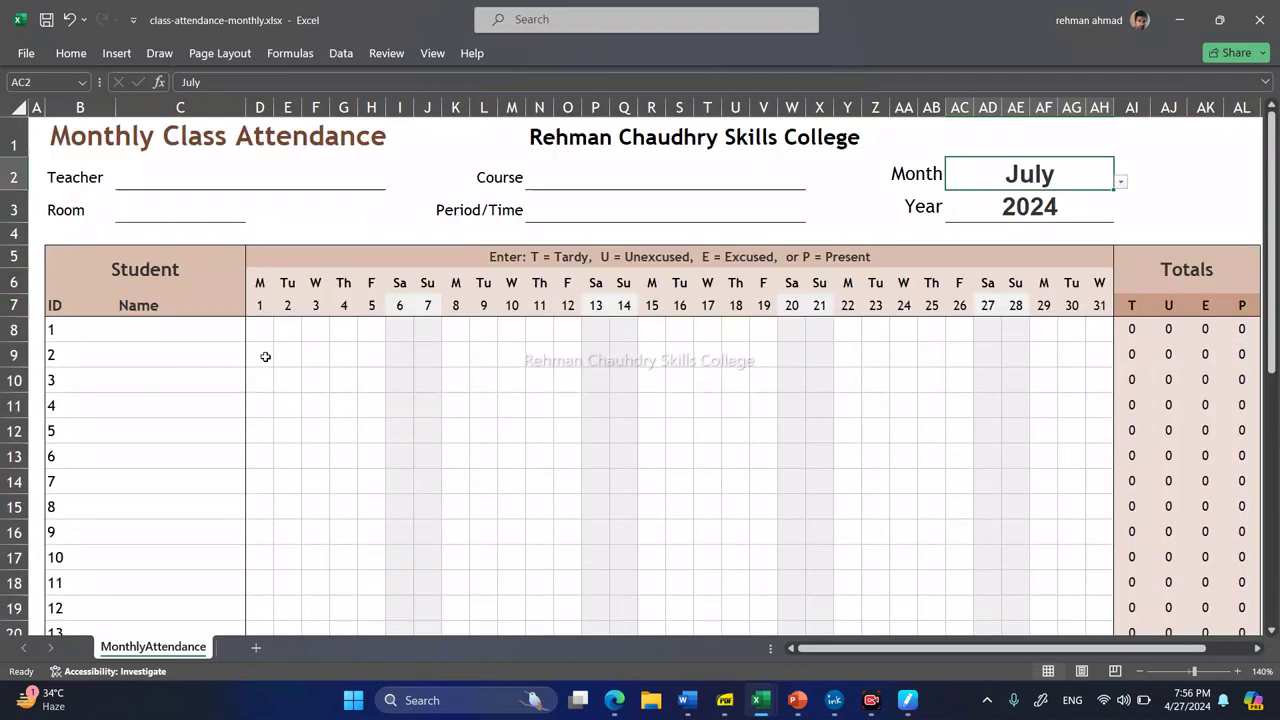
{"action": "left_click", "coordinate": [318, 333]}
{"action": "left_click", "coordinate": [375, 352]}
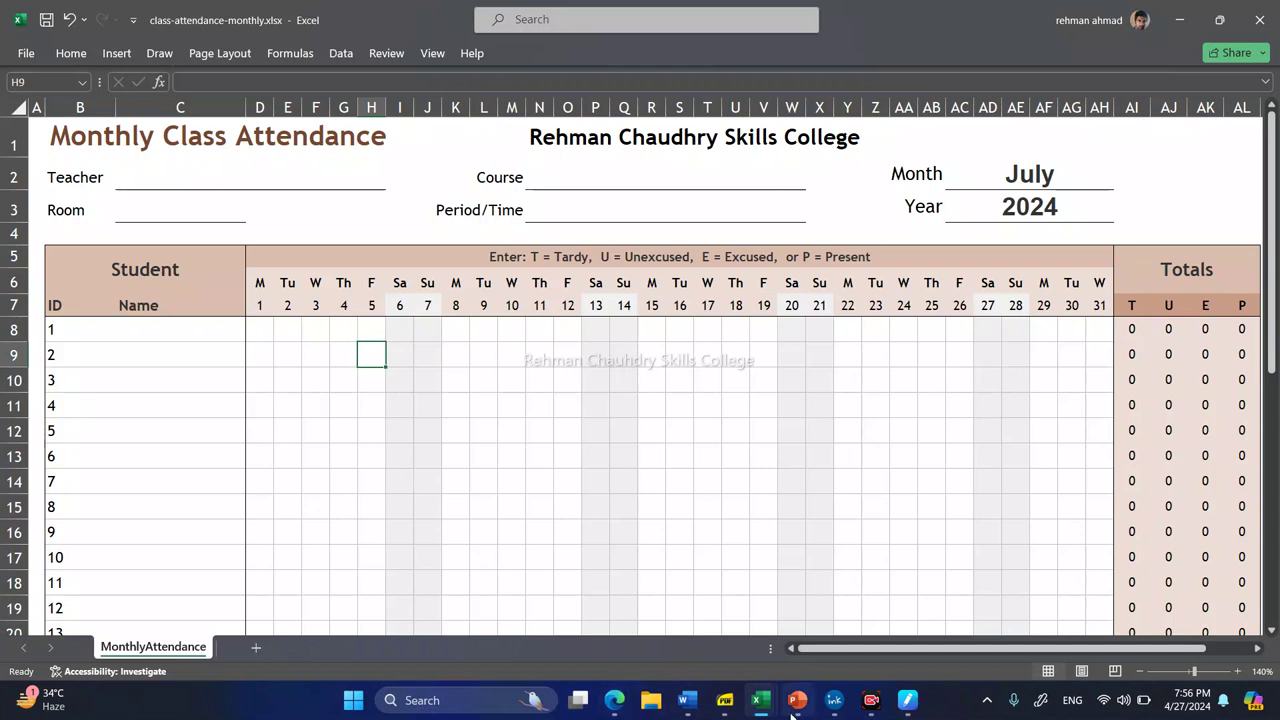
Switch to the gradebook_percentage.xlsx workbook and look through its Names and Grades sheets.
{"action": "mouse_move", "coordinate": [771, 714]}
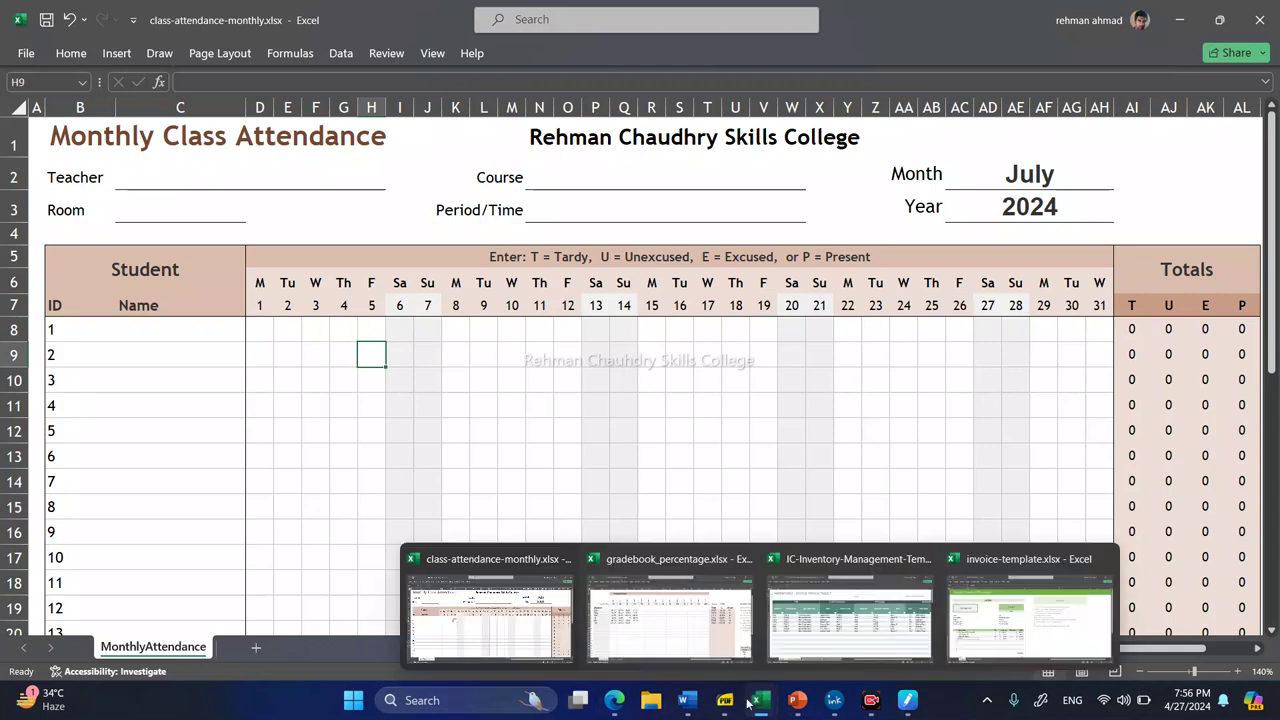
{"action": "left_click", "coordinate": [680, 633]}
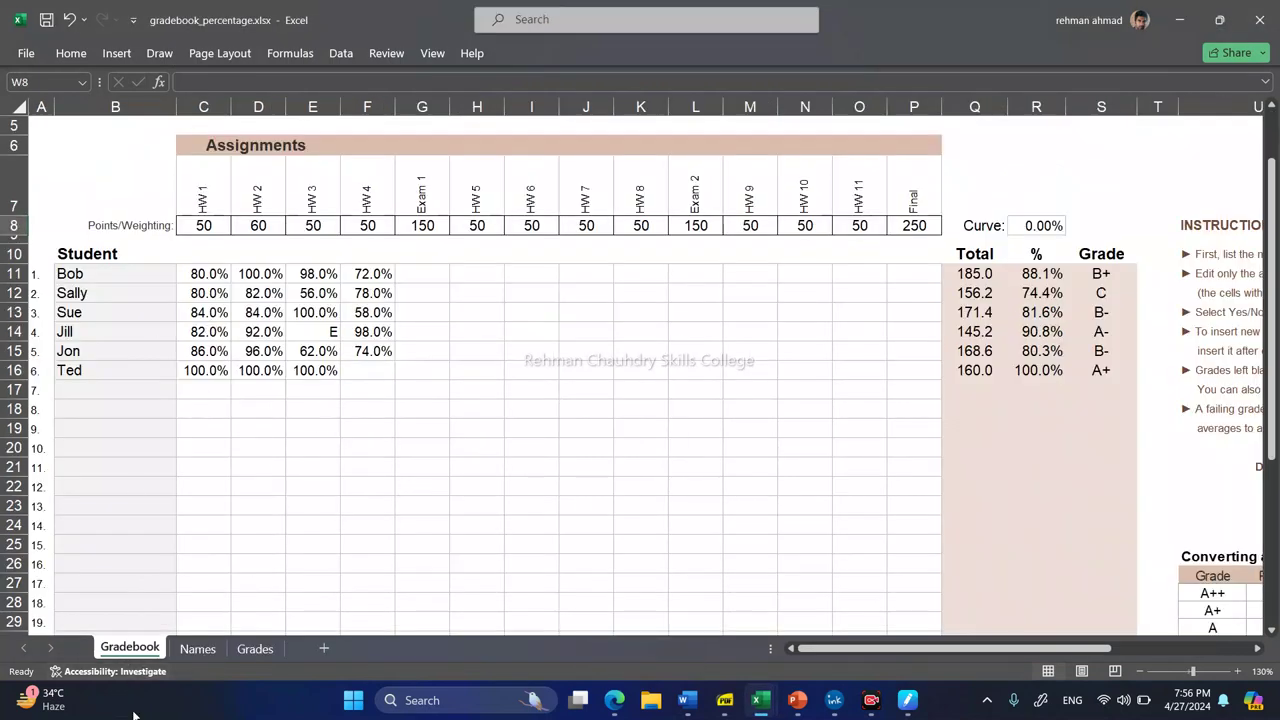
{"action": "left_click", "coordinate": [198, 650]}
{"action": "left_click", "coordinate": [259, 650]}
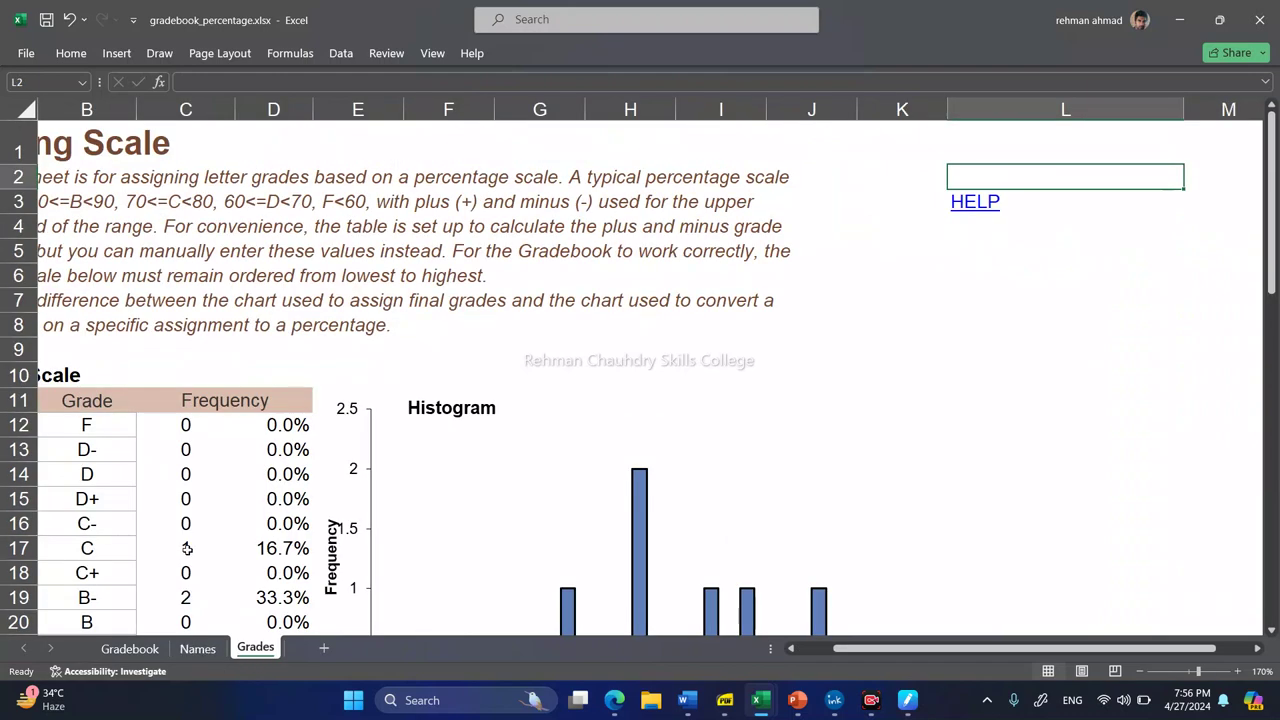
{"action": "left_click", "coordinate": [200, 652]}
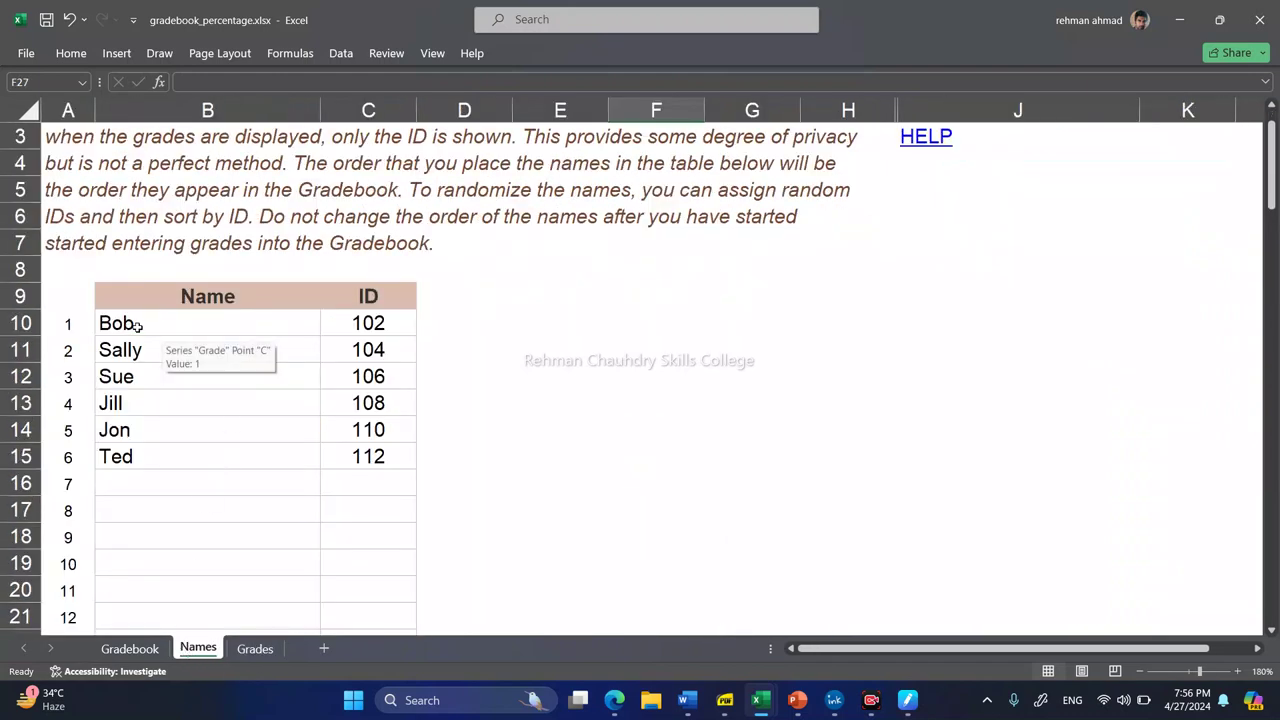
Examine the Grades sheet's grade frequencies, histogram and letter-grade-to-percentage table.
{"action": "left_click", "coordinate": [258, 652]}
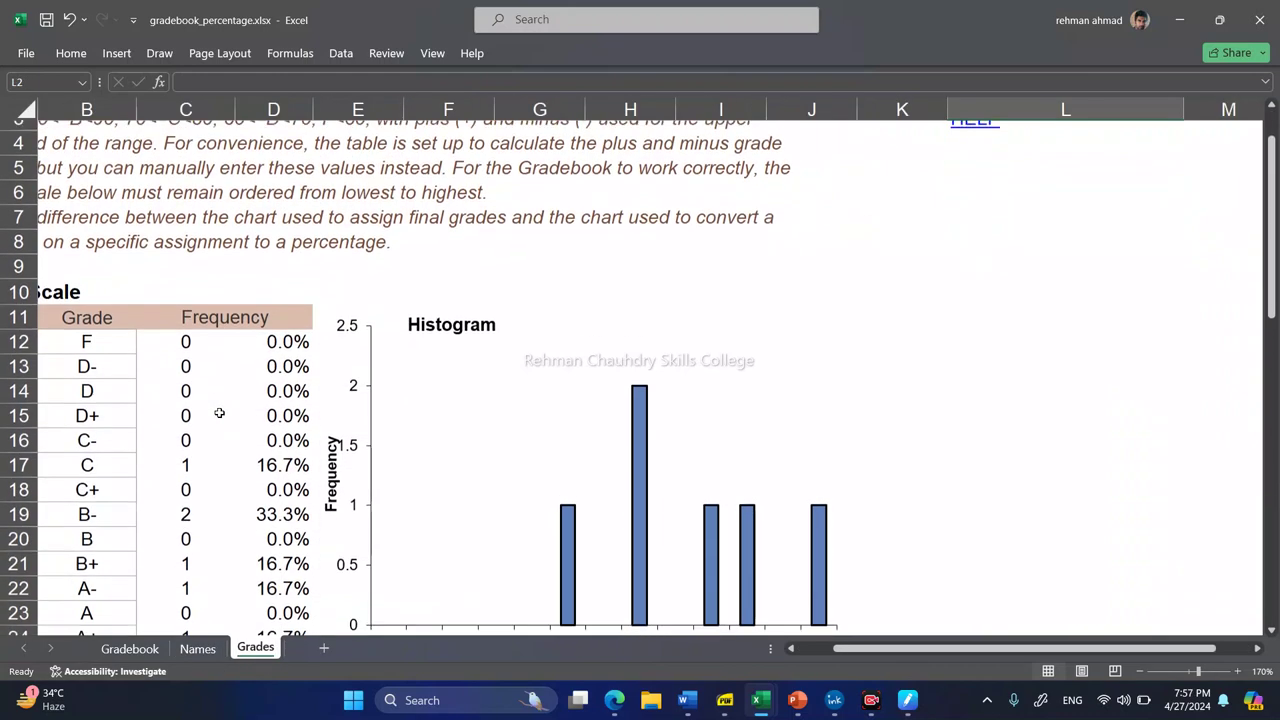
{"action": "scroll", "coordinate": [219, 413], "scroll_direction": "down", "scroll_amount": 5}
{"action": "scroll", "coordinate": [208, 510], "scroll_direction": "down", "scroll_amount": 3}
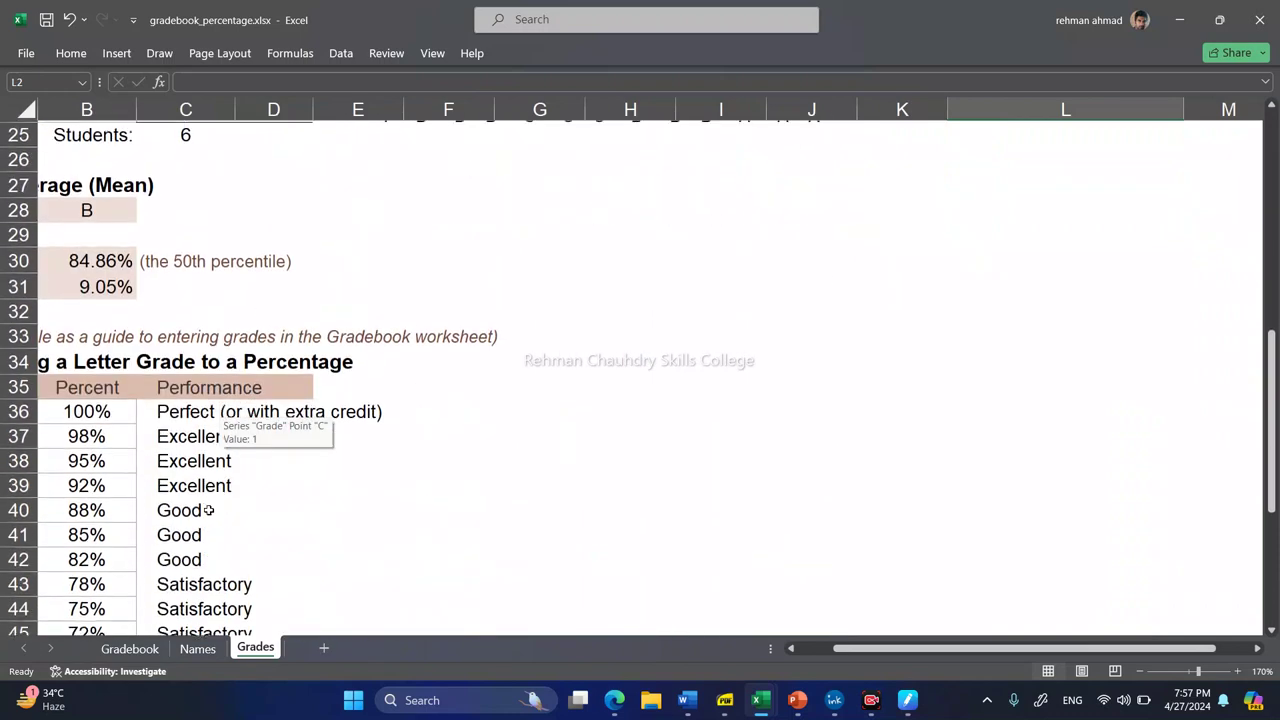
{"action": "scroll", "coordinate": [208, 520], "scroll_direction": "down", "scroll_amount": 5}
{"action": "scroll", "coordinate": [209, 500], "scroll_direction": "up", "scroll_amount": 11}
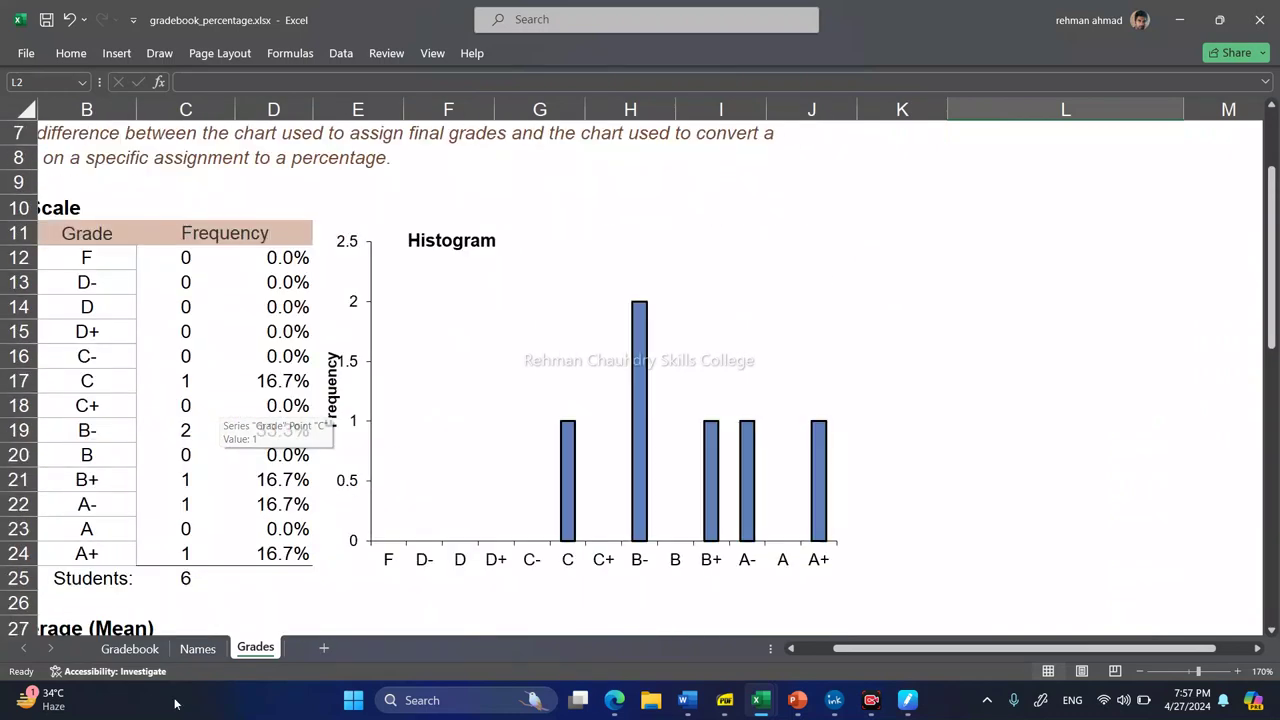
Return to the Gradebook sheet and compare its first student entry with the list on the Names sheet.
{"action": "left_click", "coordinate": [140, 650]}
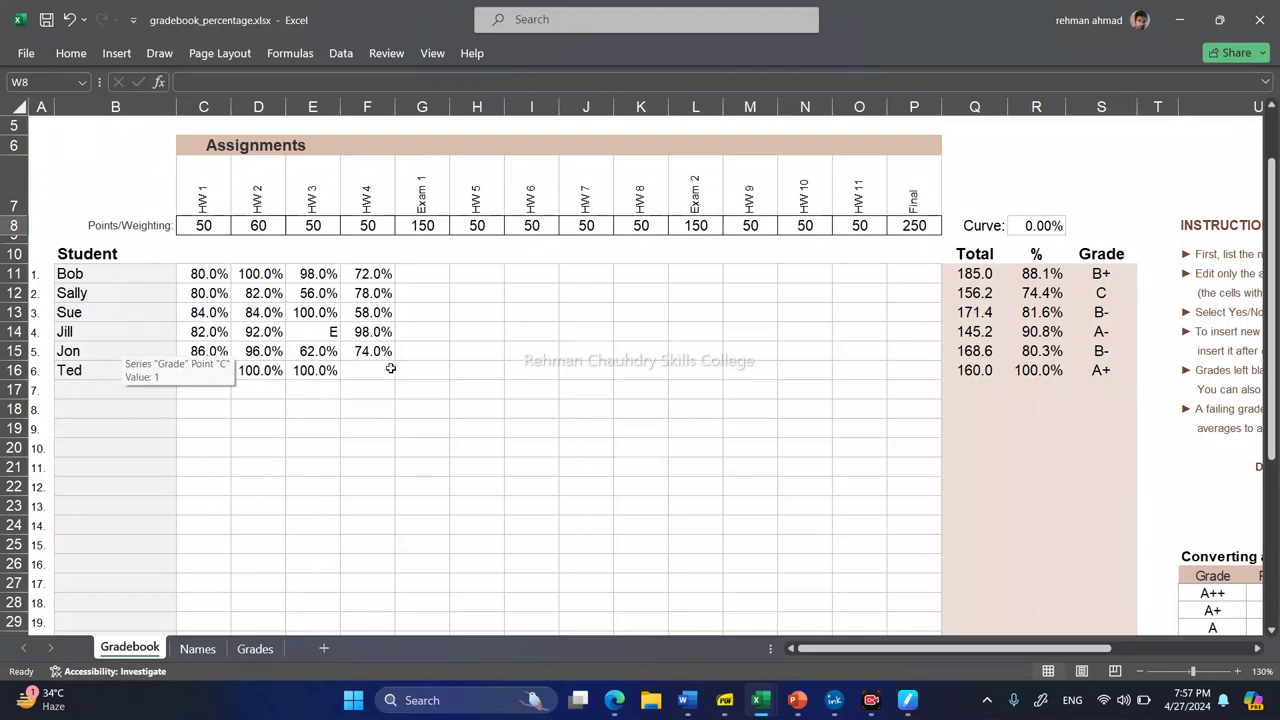
{"action": "scroll", "coordinate": [389, 365], "scroll_direction": "up", "scroll_amount": 1}
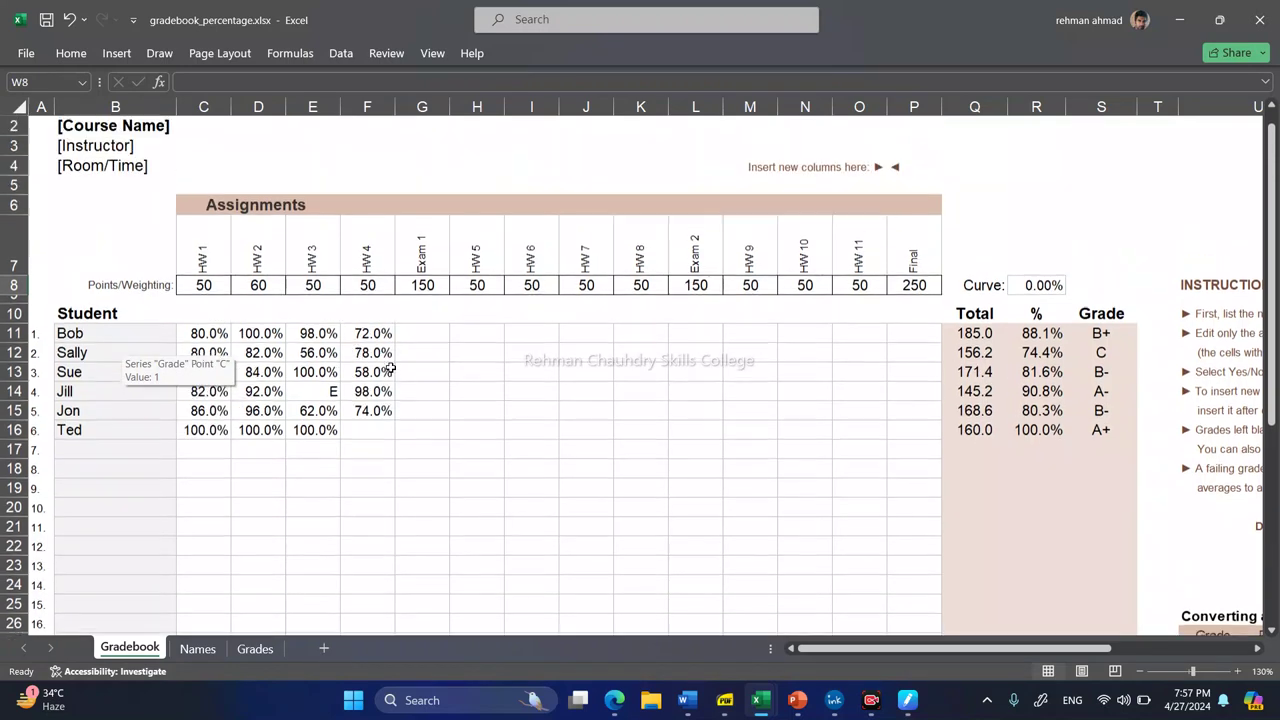
{"action": "left_click", "coordinate": [117, 331]}
{"action": "left_click", "coordinate": [197, 648]}
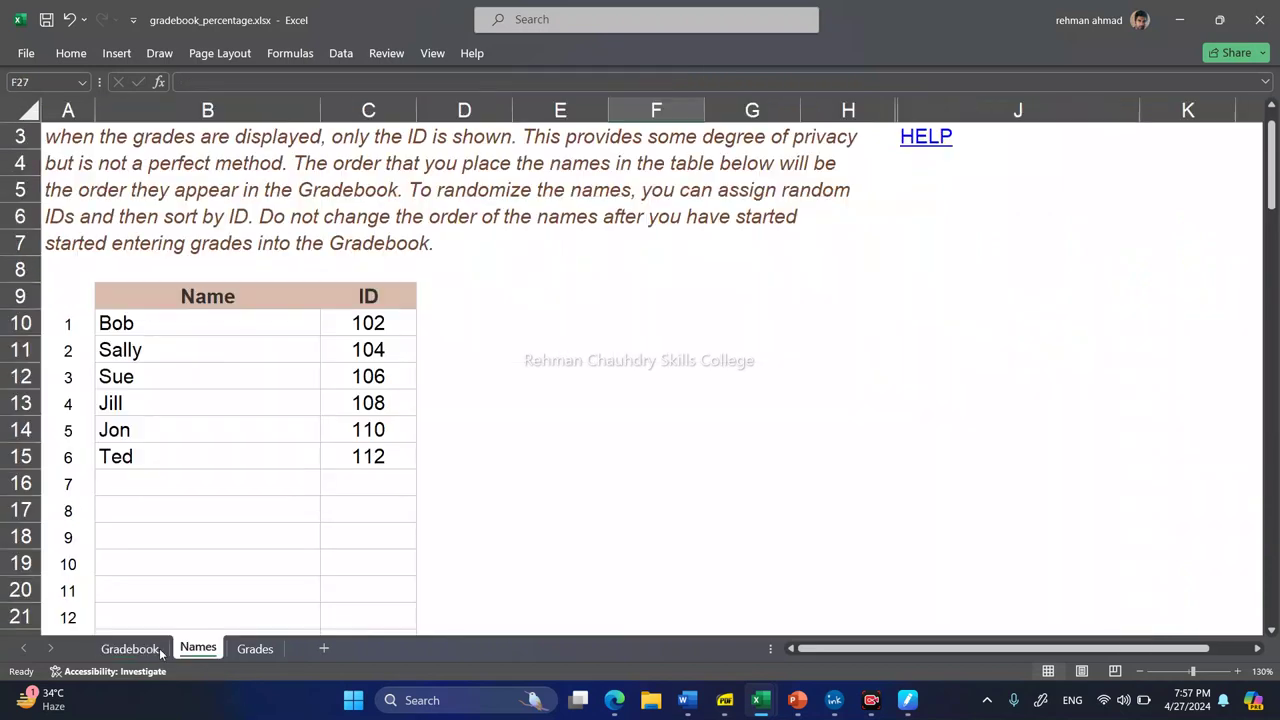
{"action": "left_click", "coordinate": [130, 648]}
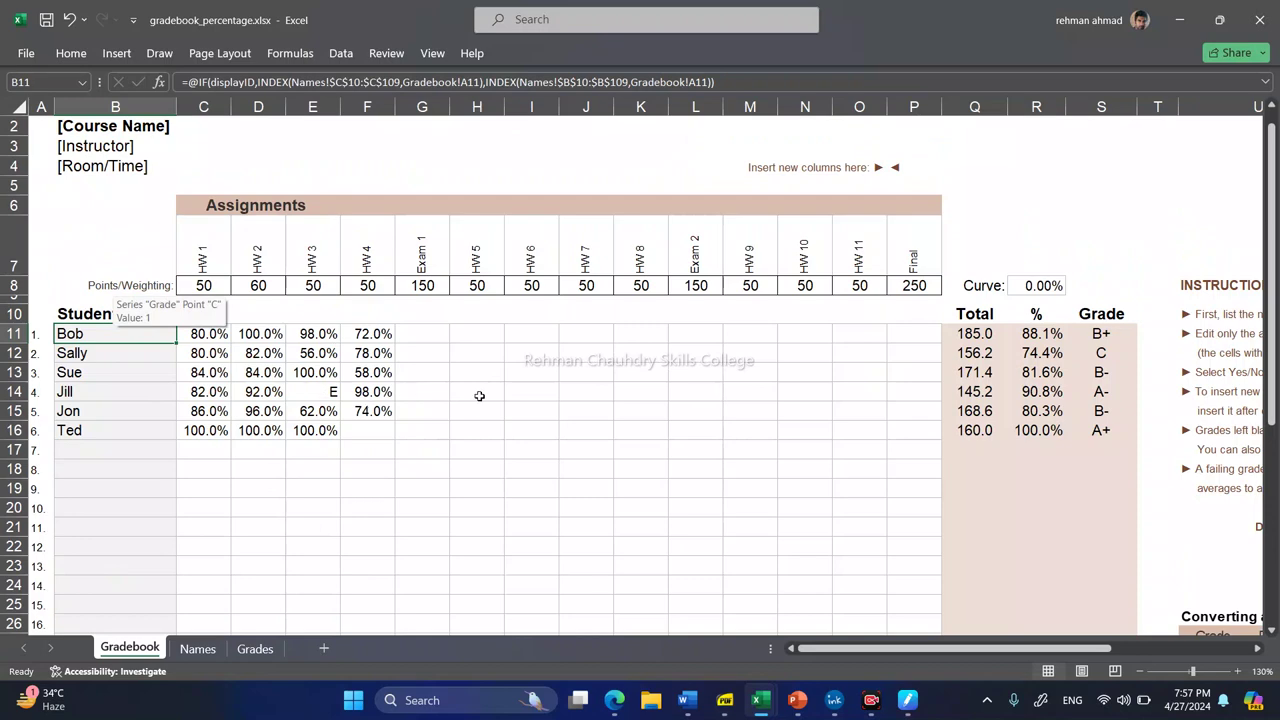
{"action": "scroll", "coordinate": [487, 394], "scroll_direction": "up", "scroll_amount": 1}
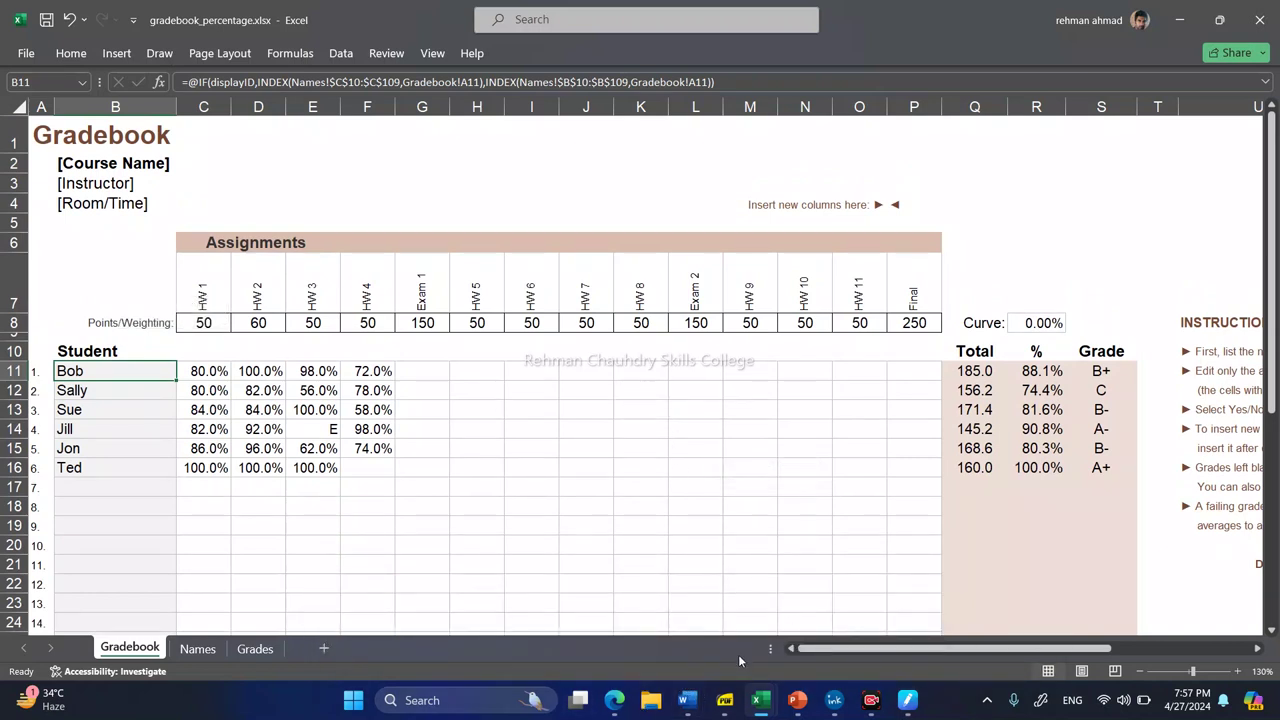
Switch to the IC-Inventory-Management-Template-Updated-8857.xlsx workbook and examine the item and employee info on the Inventory - item Stock Sheet.
{"action": "mouse_move", "coordinate": [765, 710]}
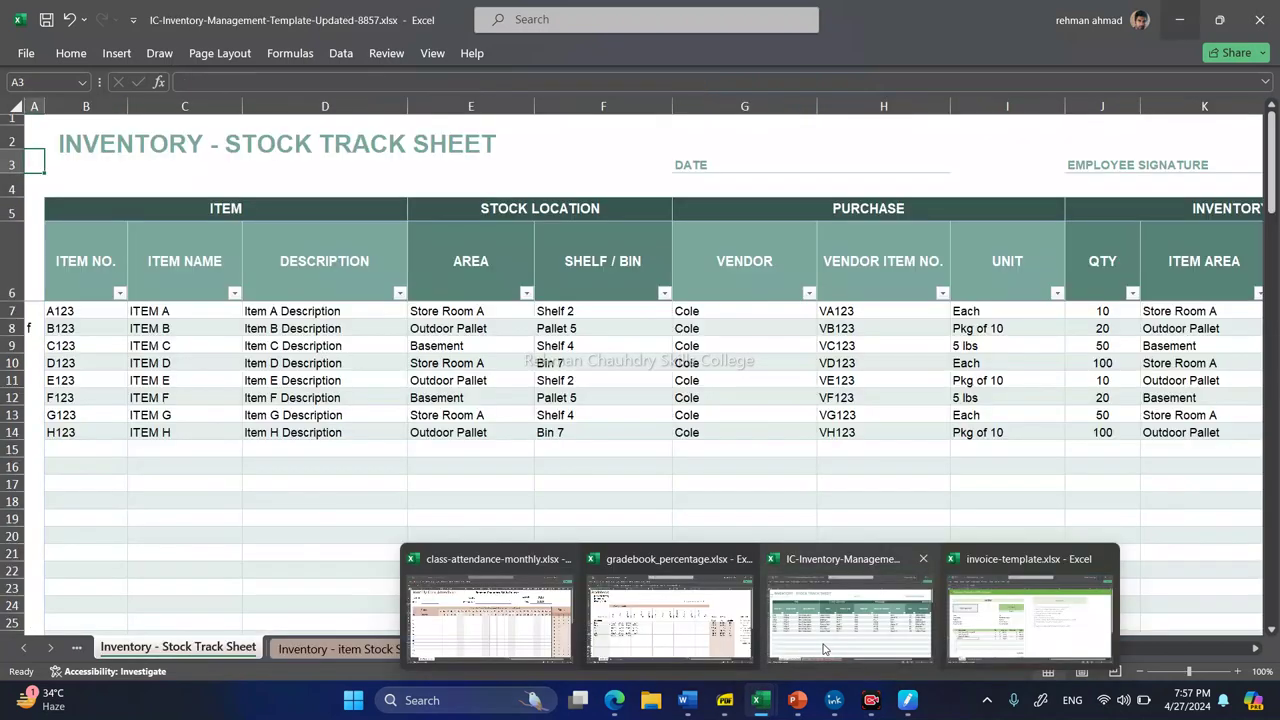
{"action": "left_click", "coordinate": [820, 650]}
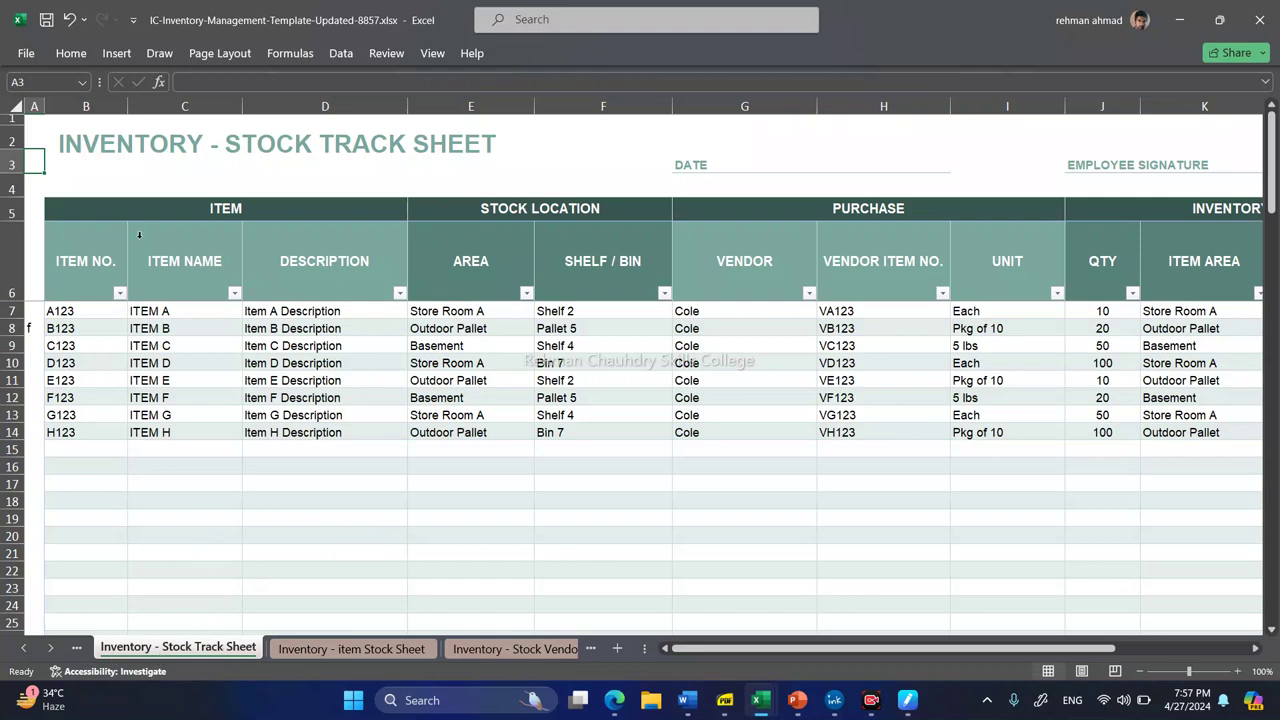
{"action": "left_click", "coordinate": [351, 648]}
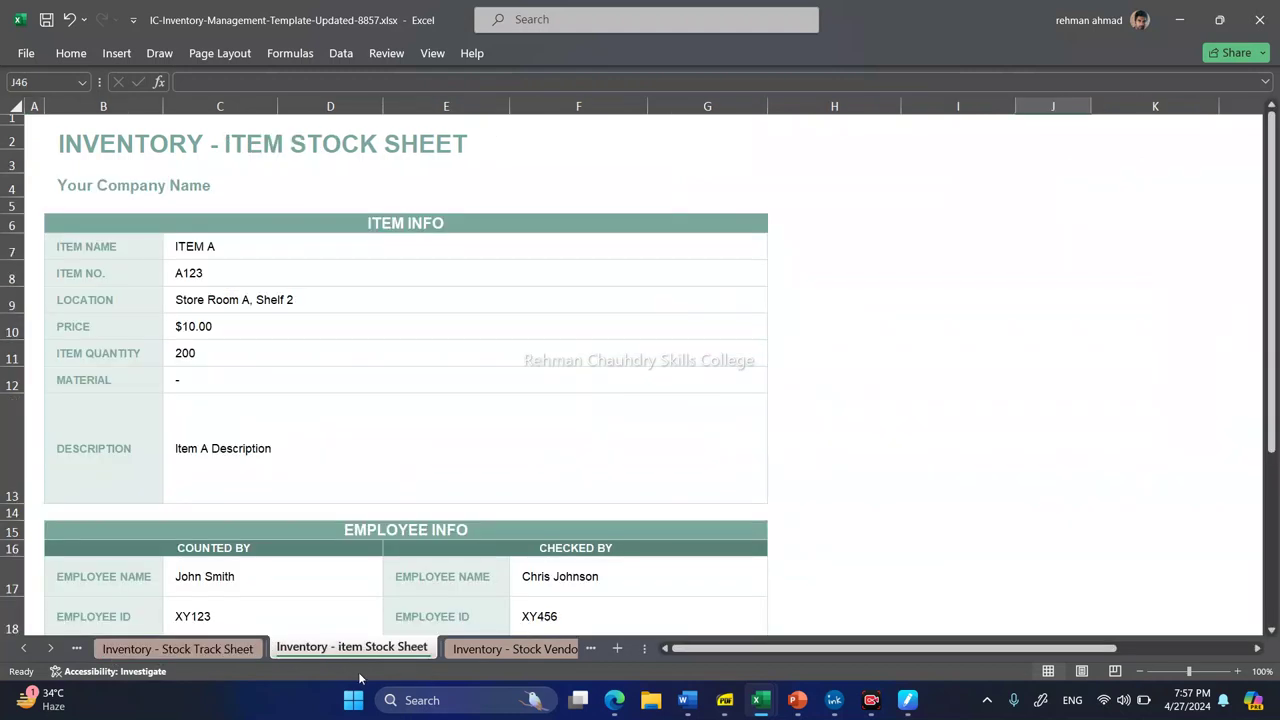
{"action": "scroll", "coordinate": [349, 334], "scroll_direction": "down", "scroll_amount": 3}
{"action": "scroll", "coordinate": [366, 414], "scroll_direction": "up", "scroll_amount": 3}
{"action": "scroll", "coordinate": [334, 316], "scroll_direction": "down", "scroll_amount": 2}
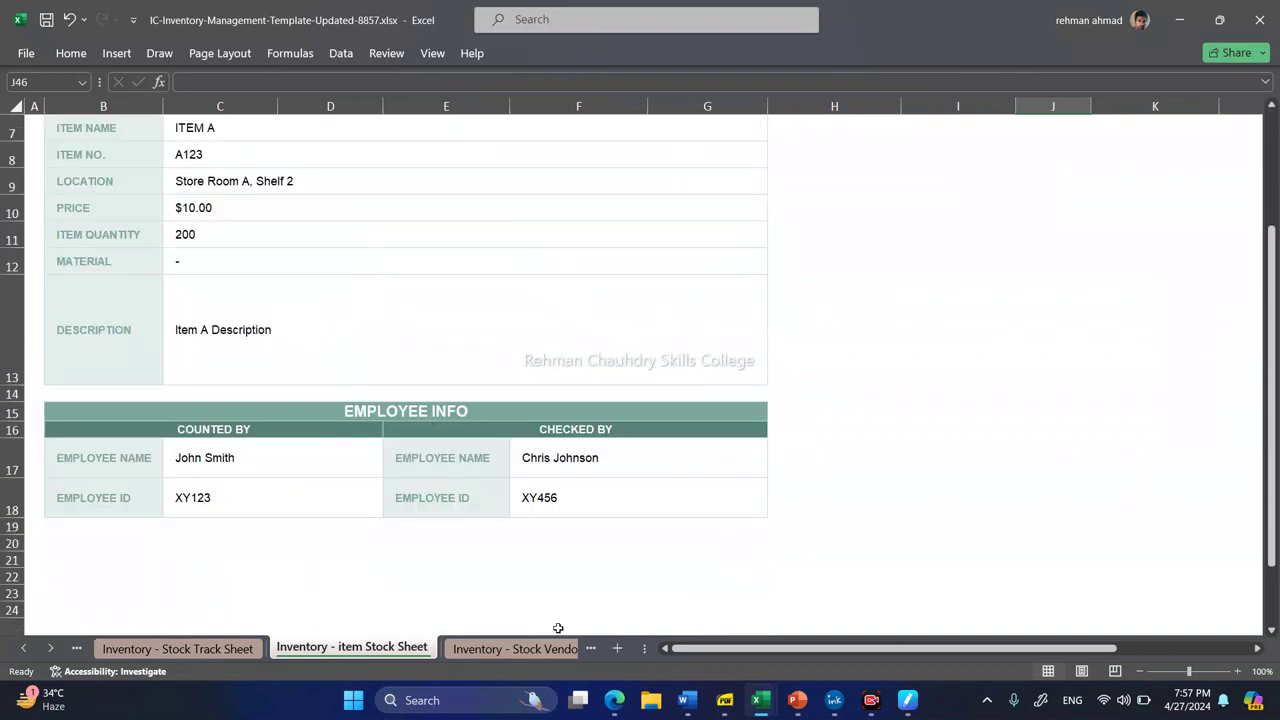
View the Inventory - Stock Vendor List sheet and return to the start of the Inventory - item Stock Sheet.
{"action": "left_click", "coordinate": [479, 650]}
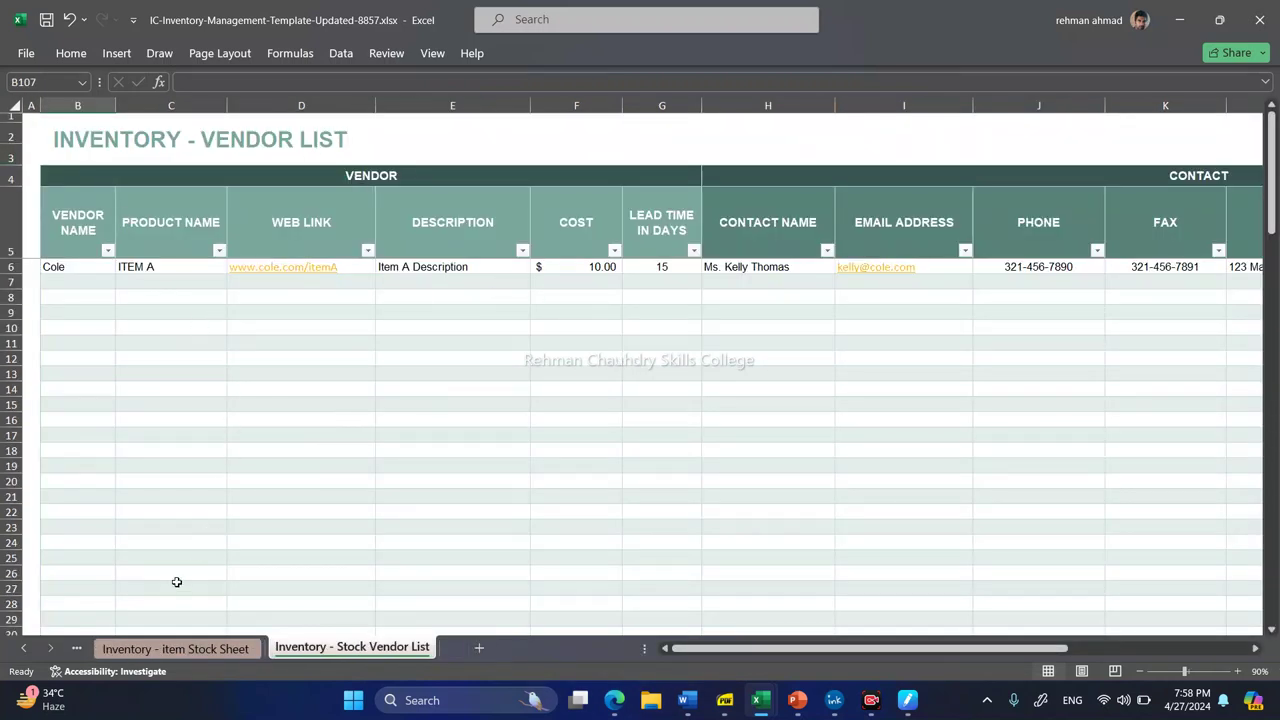
{"action": "left_click", "coordinate": [158, 656]}
{"action": "scroll", "coordinate": [85, 471], "scroll_direction": "up", "scroll_amount": 2}
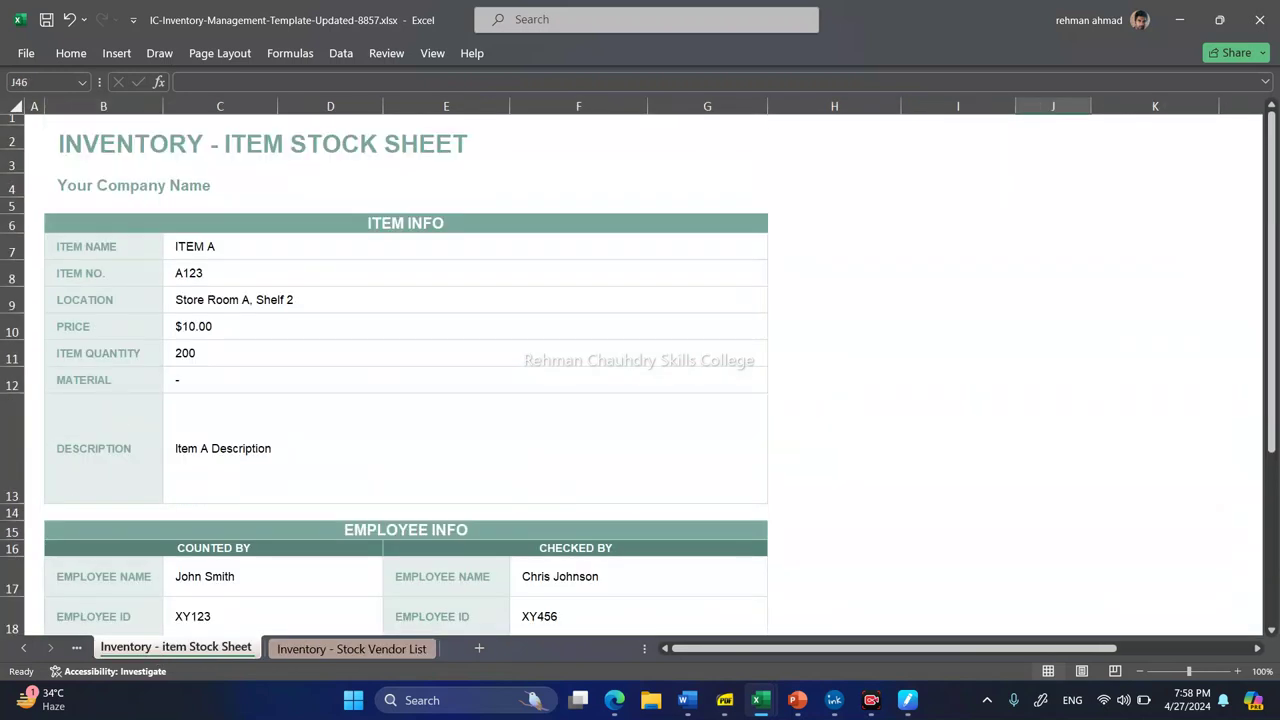
Open the Inventory - Stock Control sheet and examine its columns across to the reorder level and days per reorder.
{"action": "left_click", "coordinate": [23, 648]}
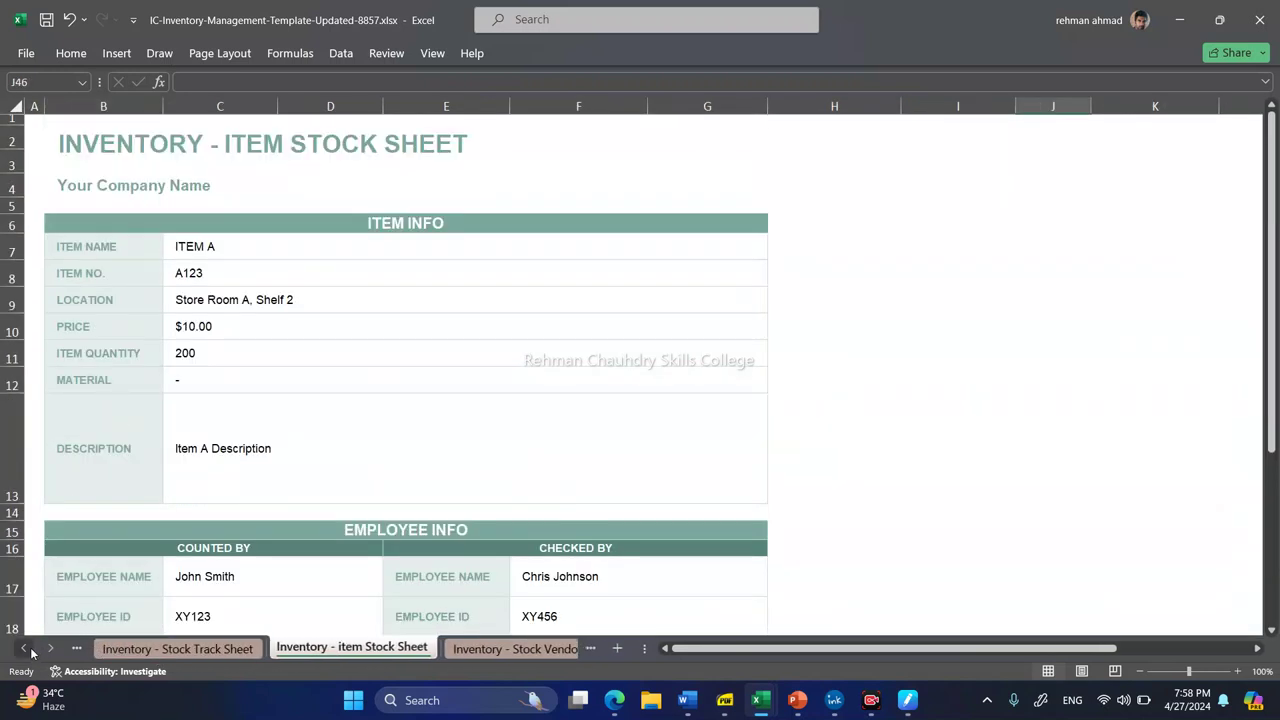
{"action": "left_click", "coordinate": [23, 648]}
{"action": "left_click", "coordinate": [157, 650]}
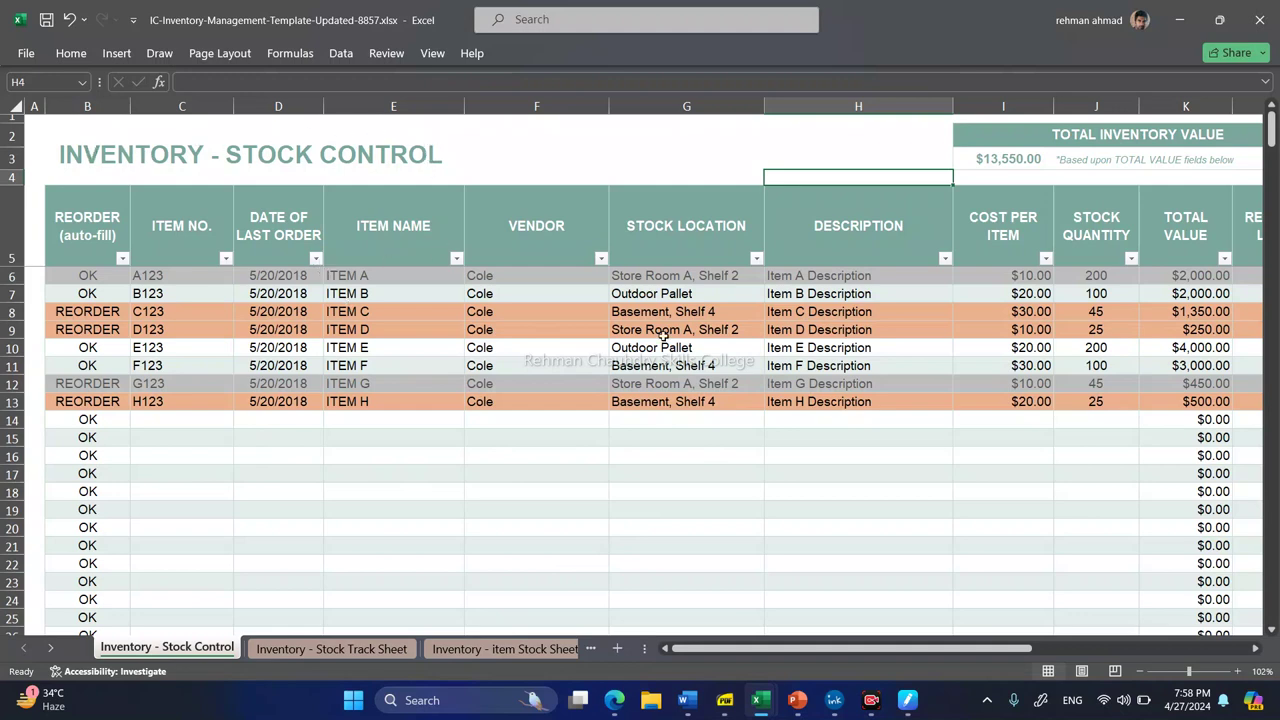
{"action": "left_click_drag", "start_coordinate": [711, 657], "coordinate": [818, 575]}
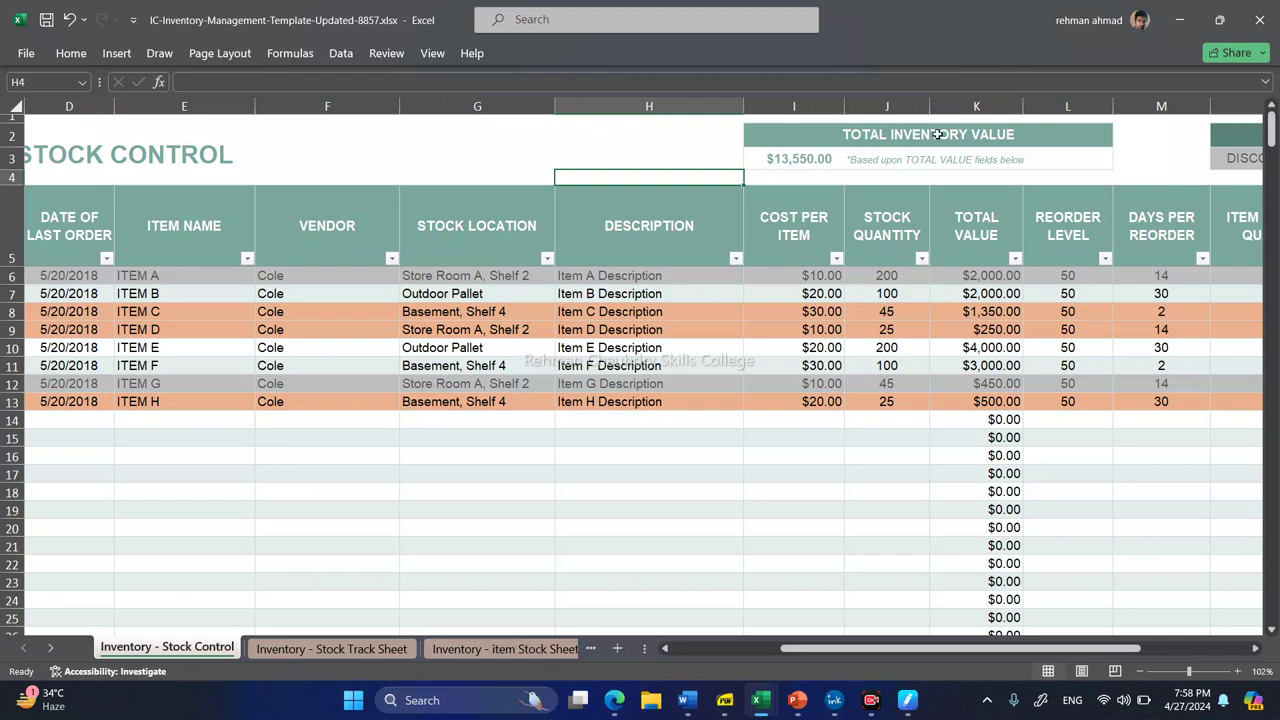
Minimize the inventory workbook and switch to the invoice-template.xlsx workbook.
{"action": "left_click", "coordinate": [1180, 20]}
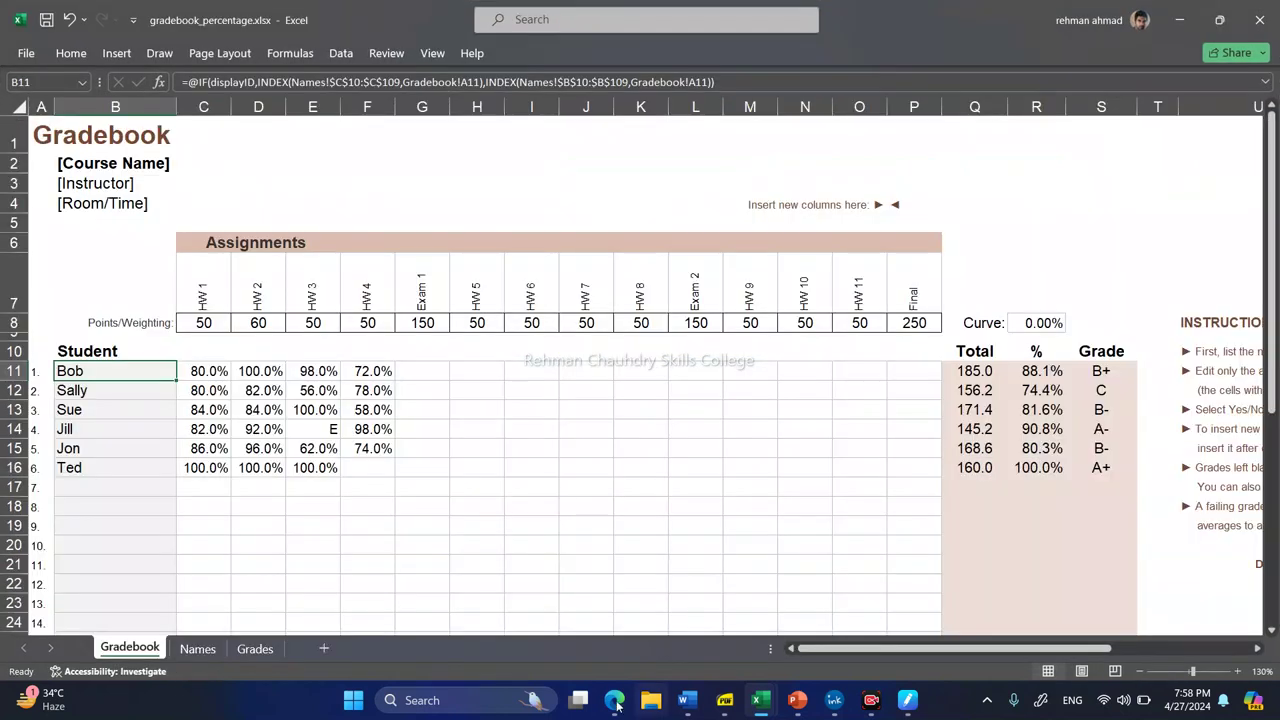
{"action": "mouse_move", "coordinate": [762, 702]}
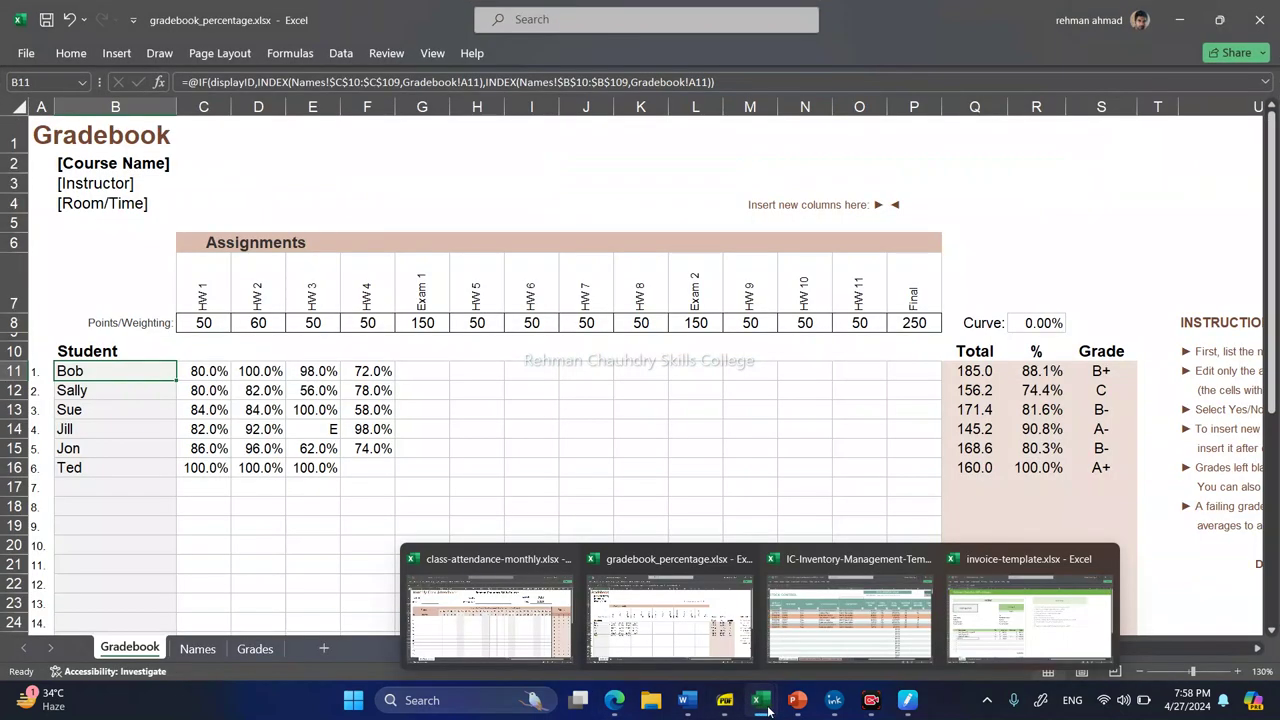
{"action": "left_click", "coordinate": [843, 632]}
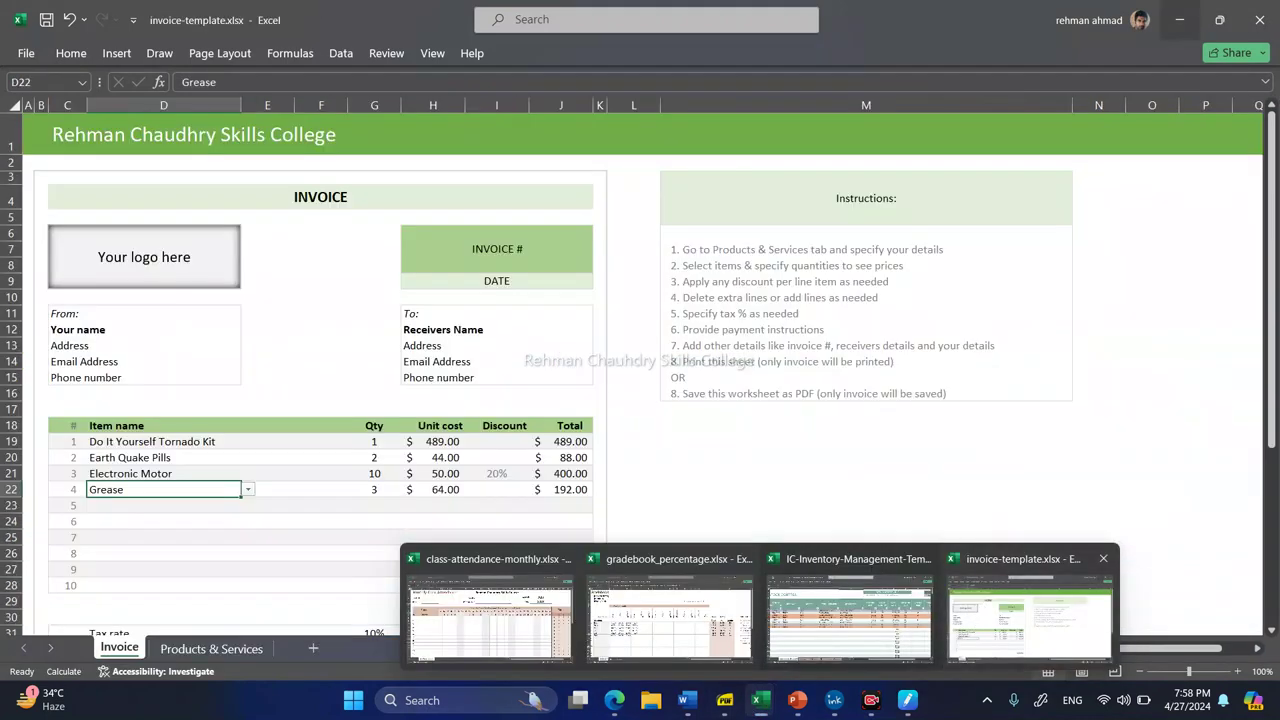
{"action": "left_click", "coordinate": [984, 611]}
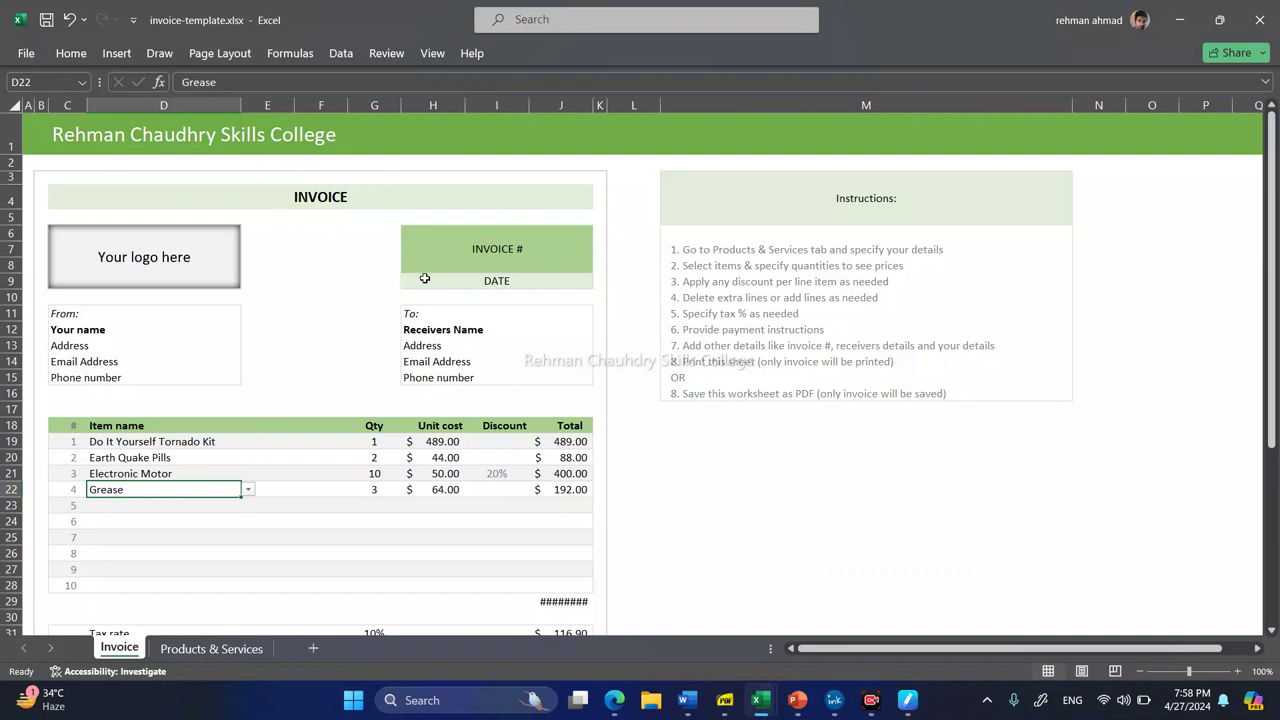
Examine the Invoice sheet down to the payment instructions and the product list with unit costs on the Products & Services sheet.
{"action": "scroll", "coordinate": [400, 396], "scroll_direction": "down", "scroll_amount": 2}
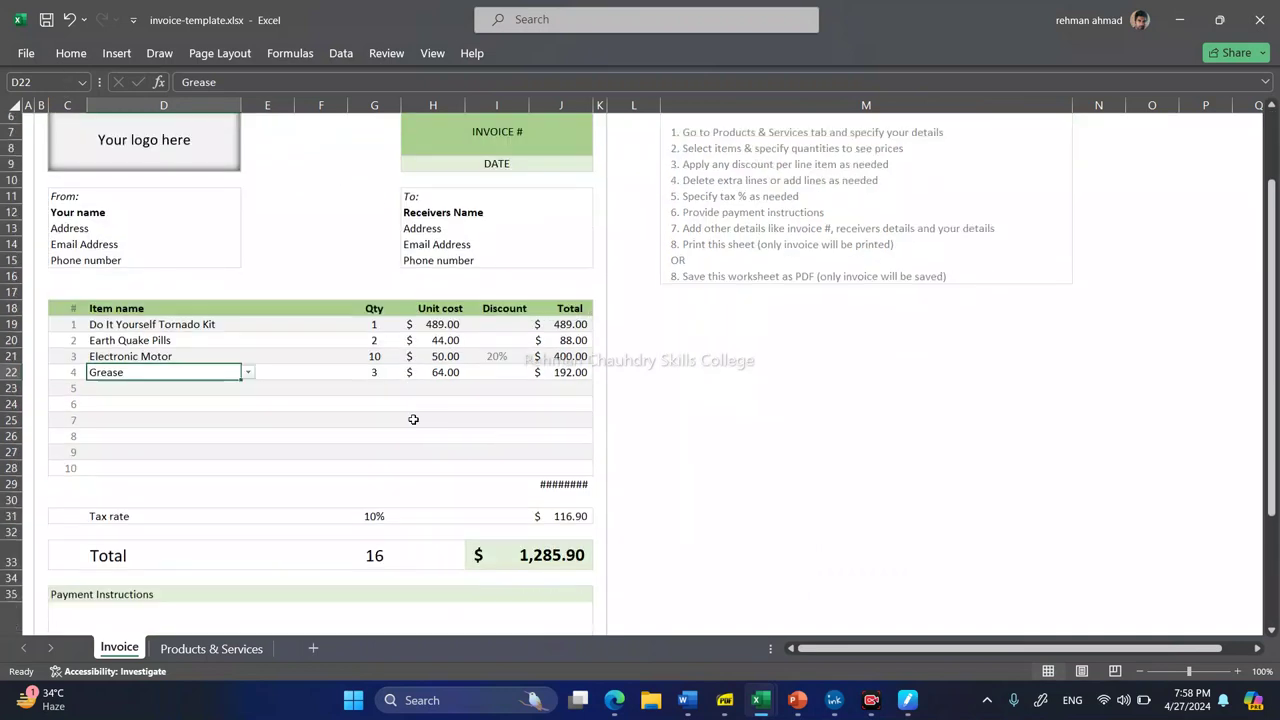
{"action": "scroll", "coordinate": [413, 419], "scroll_direction": "down", "scroll_amount": 1}
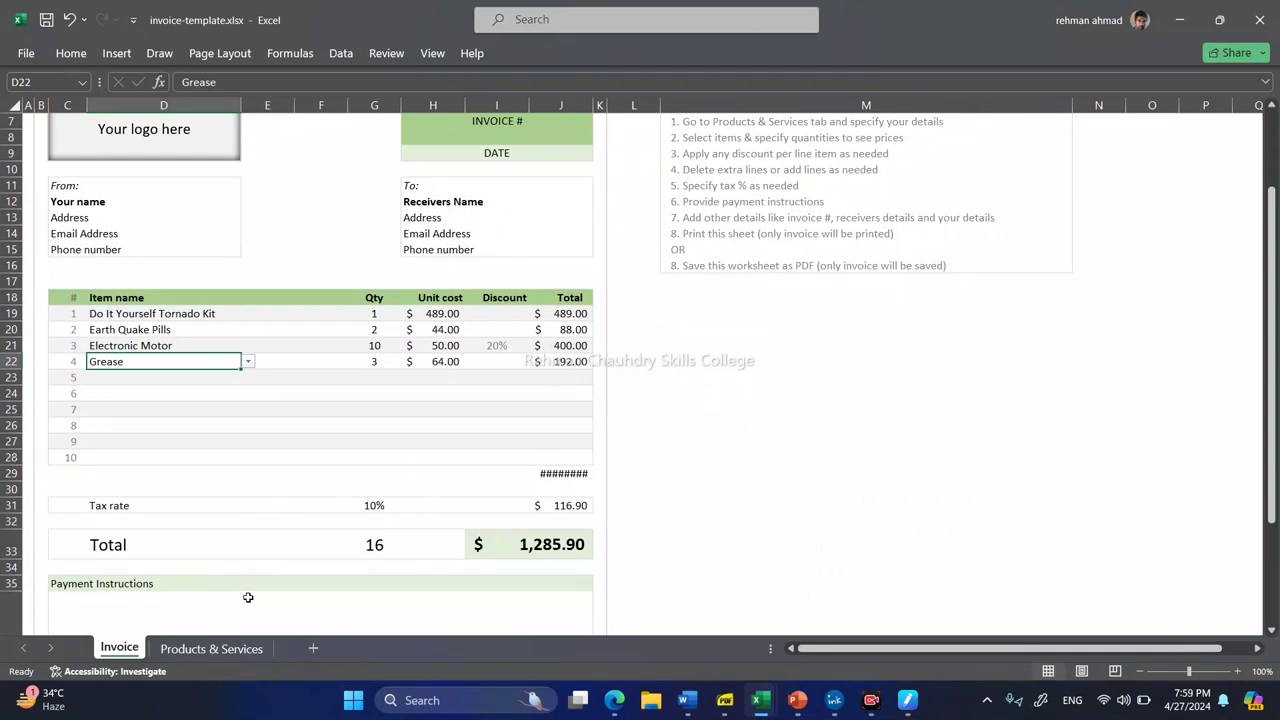
{"action": "left_click", "coordinate": [212, 651]}
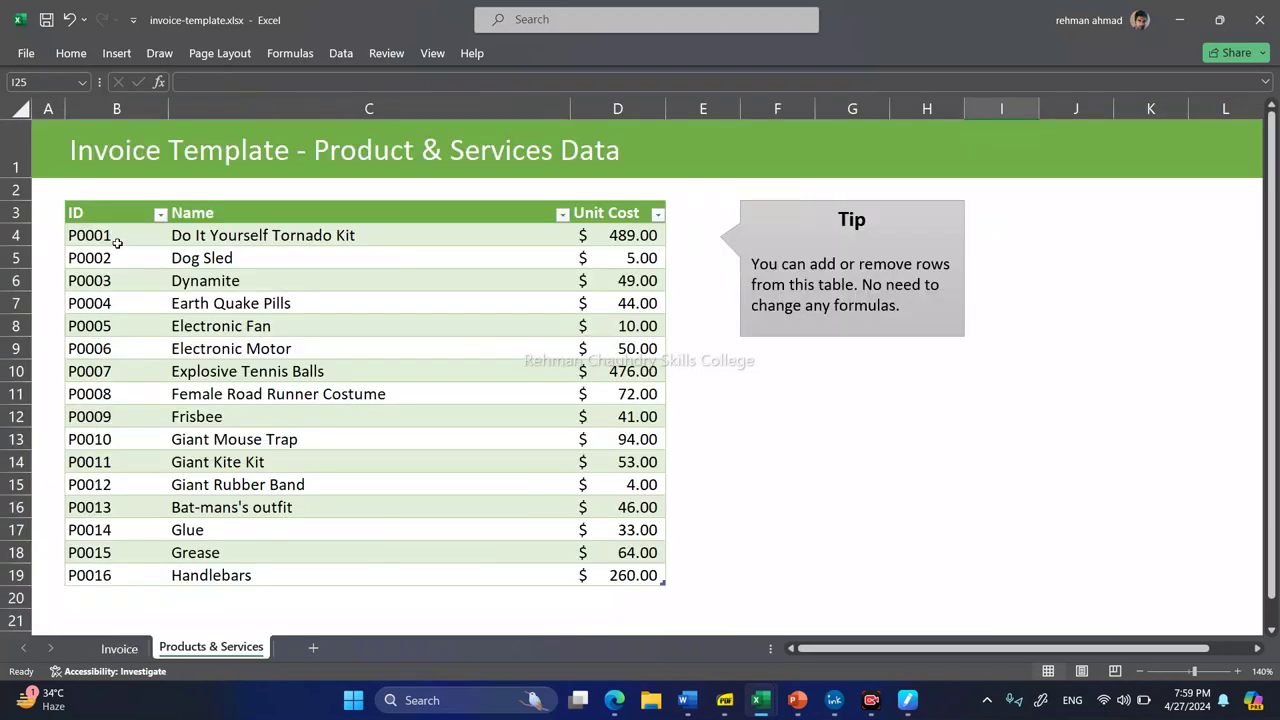
{"action": "scroll", "coordinate": [235, 444], "scroll_direction": "down", "scroll_amount": 5}
{"action": "scroll", "coordinate": [235, 444], "scroll_direction": "down", "scroll_amount": 1}
{"action": "scroll", "coordinate": [237, 434], "scroll_direction": "up", "scroll_amount": 5}
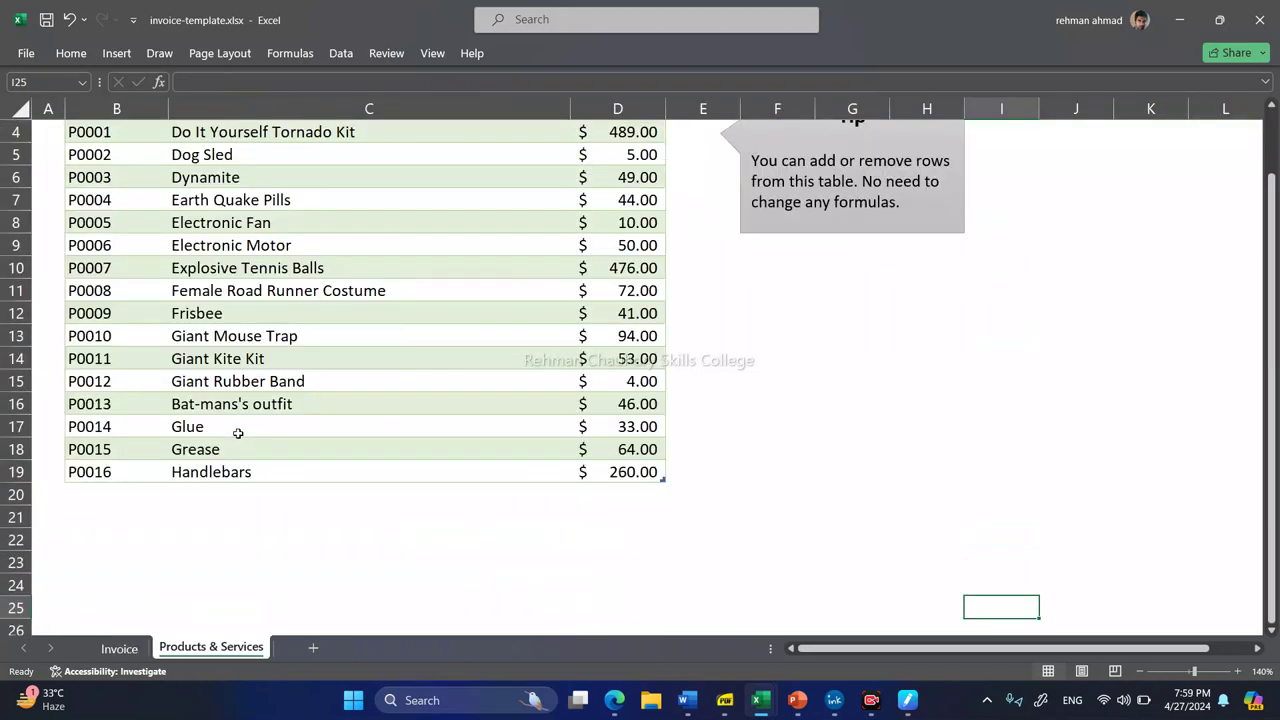
{"action": "scroll", "coordinate": [238, 433], "scroll_direction": "up", "scroll_amount": 1}
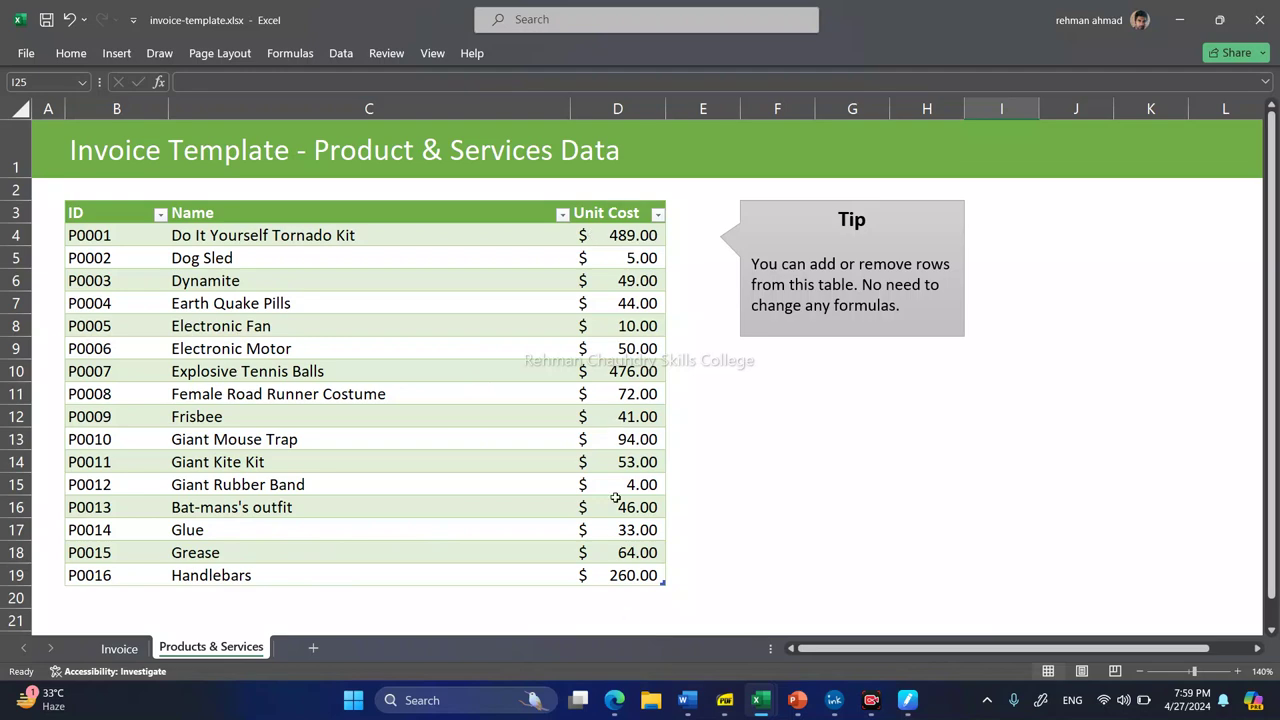
Return to the Invoice sheet and choose Electronic Fan as the item name on line 5.
{"action": "left_click", "coordinate": [104, 655]}
{"action": "scroll", "coordinate": [223, 336], "scroll_direction": "up", "scroll_amount": 2}
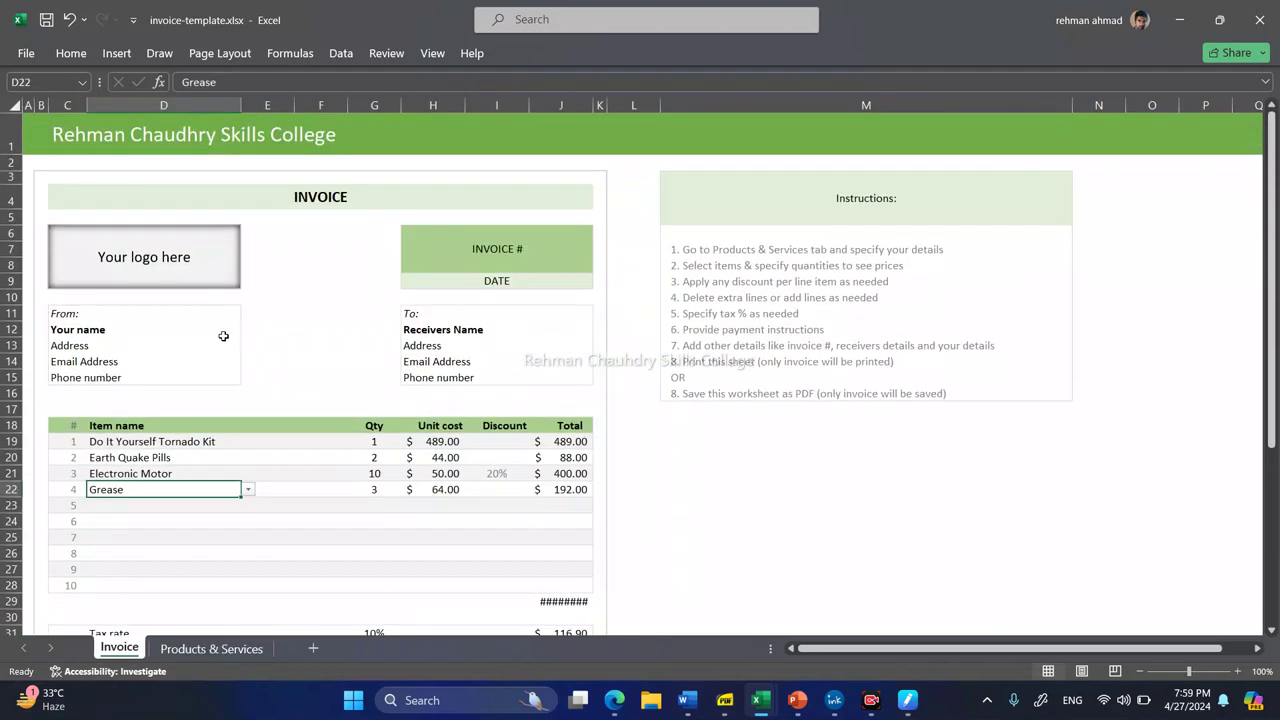
{"action": "scroll", "coordinate": [232, 440], "scroll_direction": "down", "scroll_amount": 1}
{"action": "left_click", "coordinate": [202, 434]}
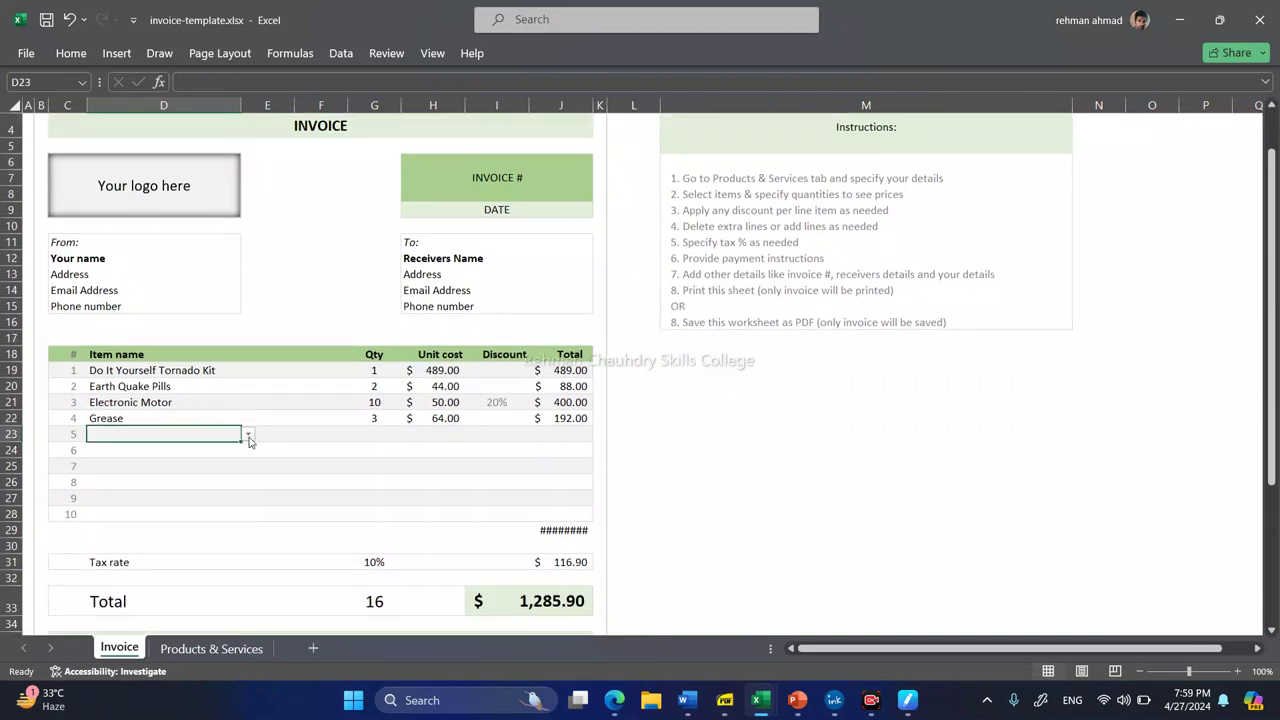
{"action": "left_click", "coordinate": [248, 436]}
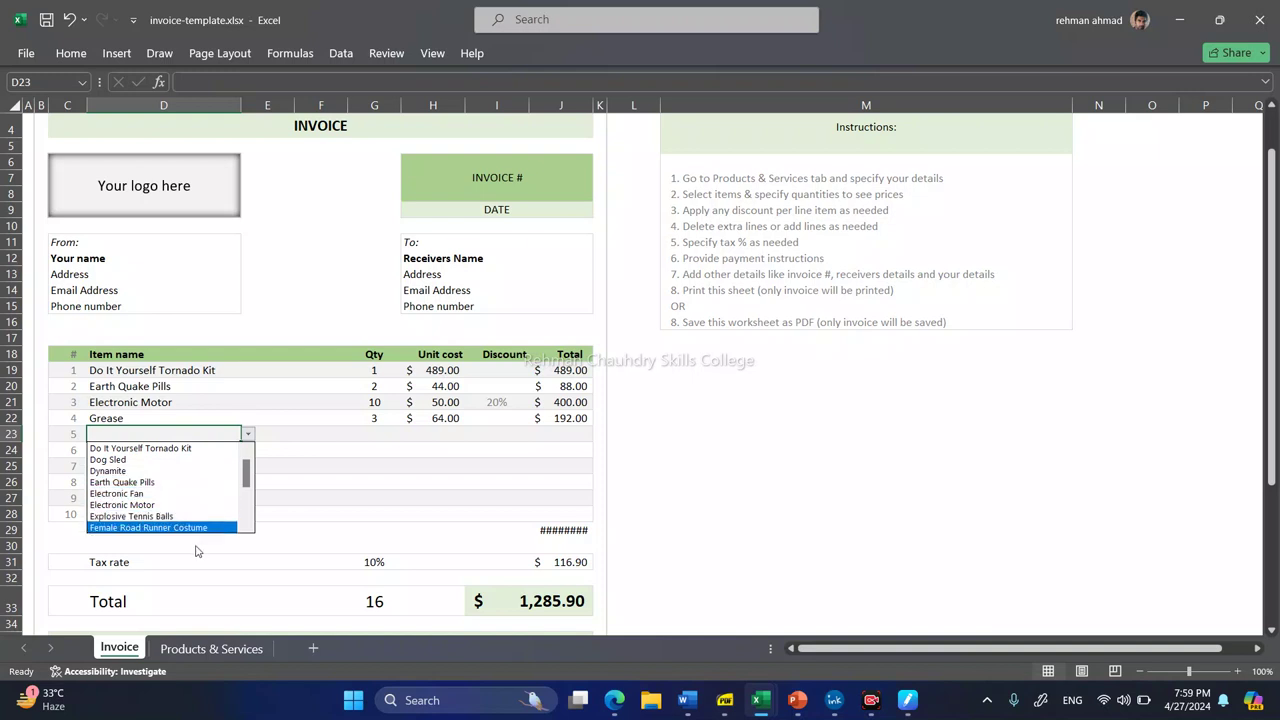
{"action": "left_click", "coordinate": [150, 493]}
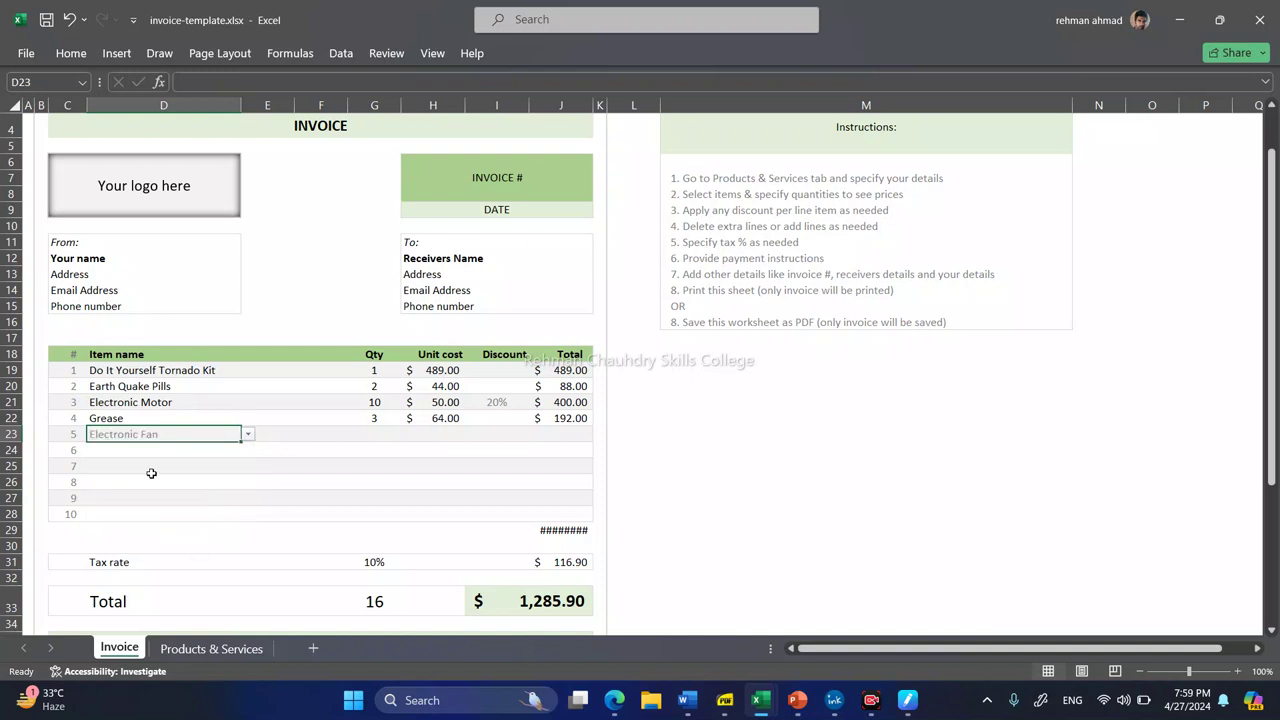
Enter a quantity of 2 for the Electronic Fan and select its unit cost cell.
{"action": "left_click", "coordinate": [360, 433]}
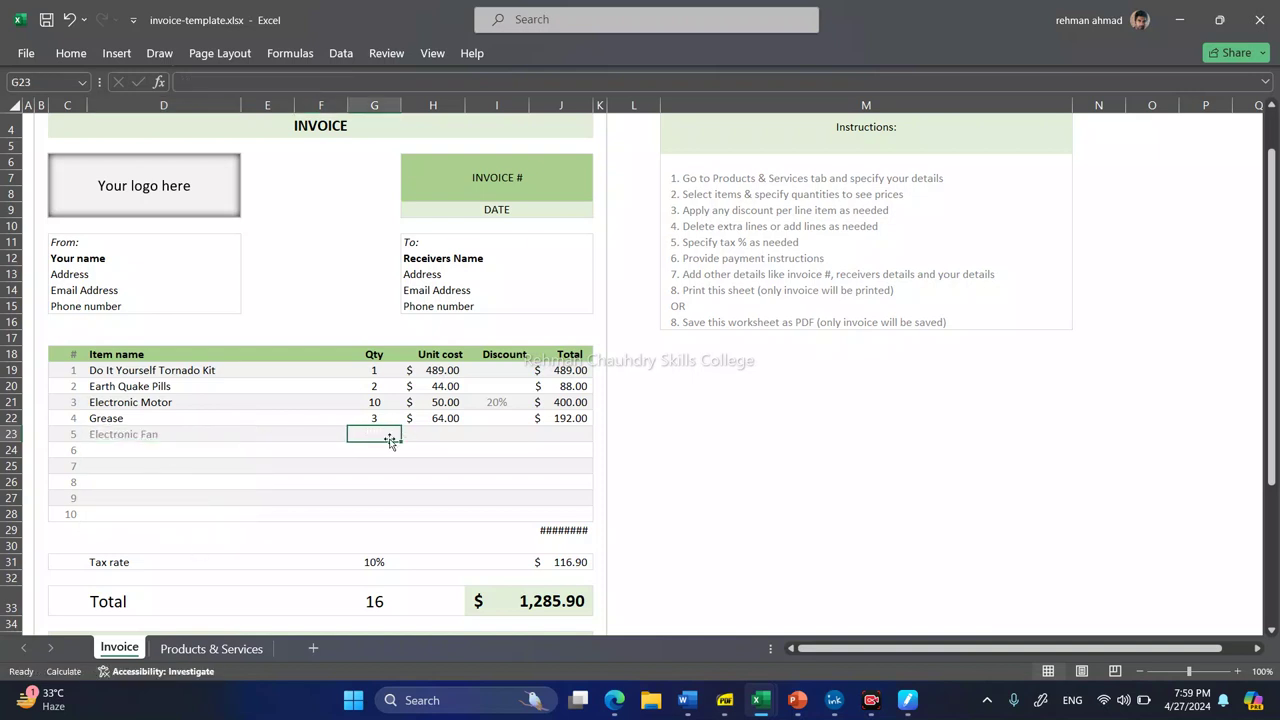
{"action": "double_click", "coordinate": [381, 436]}
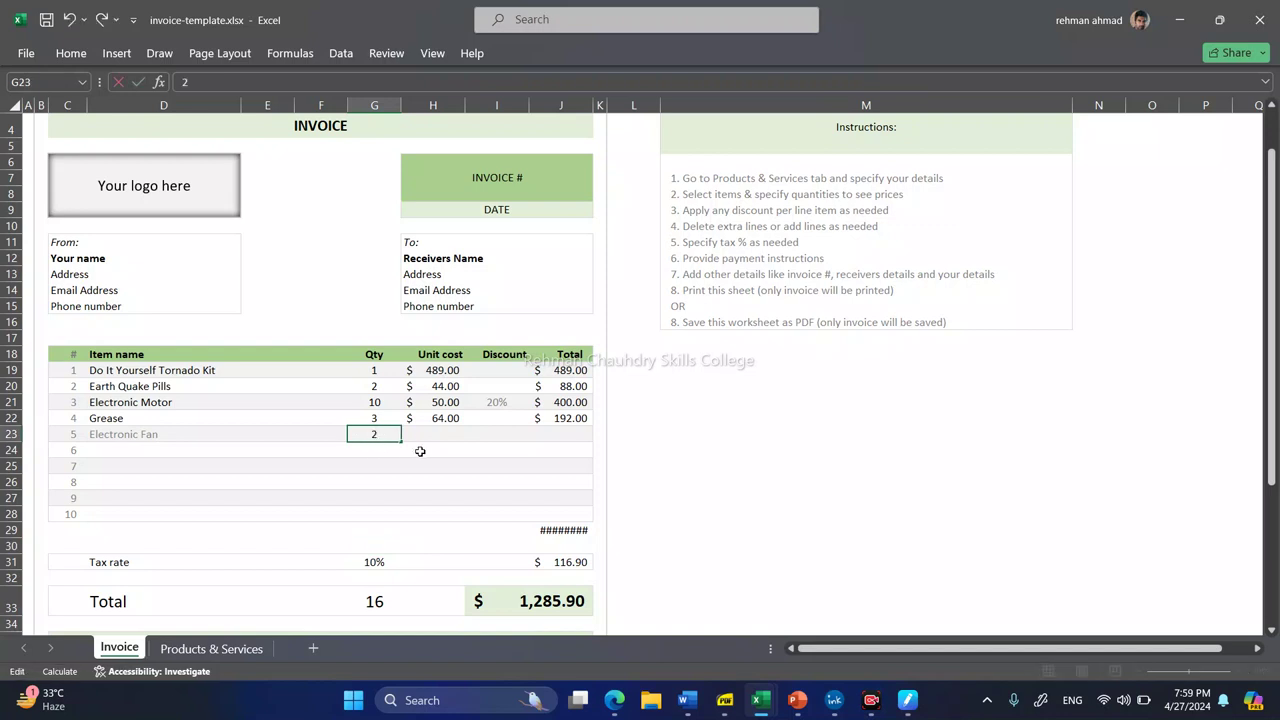
{"action": "type", "text": "2"}
{"action": "left_click", "coordinate": [427, 436]}
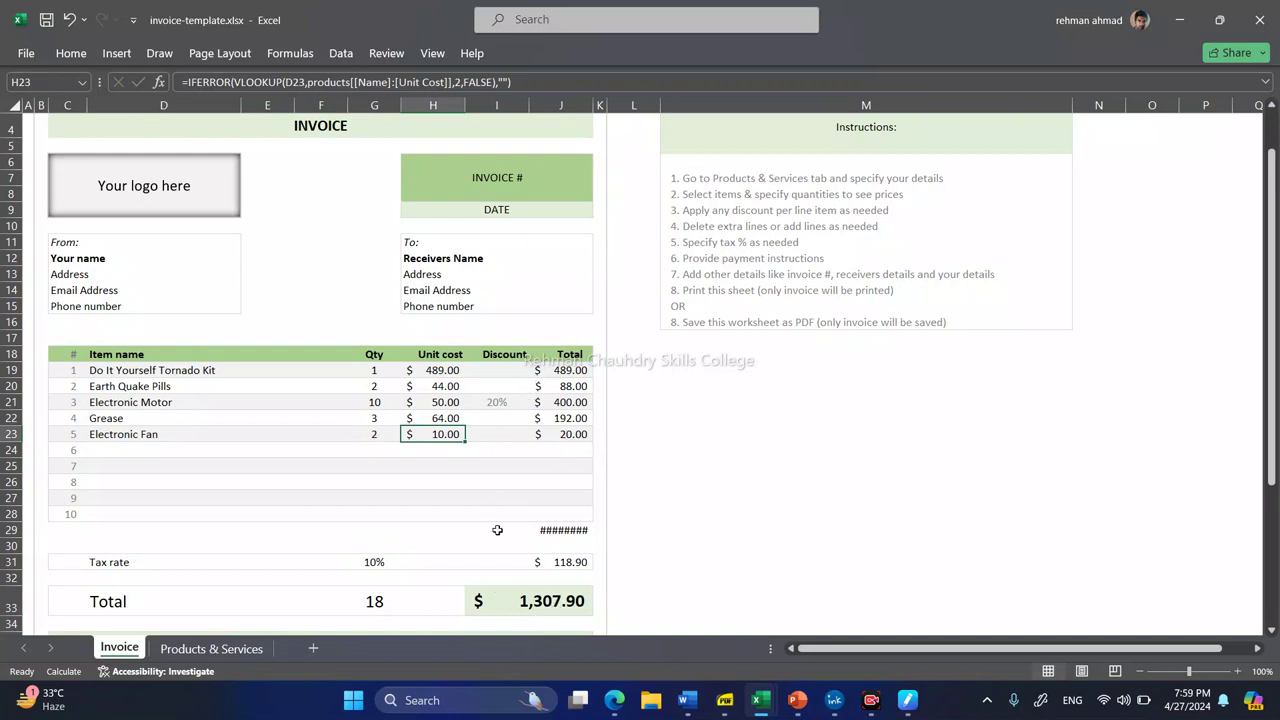
Examine the invoice from the logo and address blocks to the total, payment instructions and signature areas.
{"action": "scroll", "coordinate": [512, 497], "scroll_direction": "down", "scroll_amount": 2}
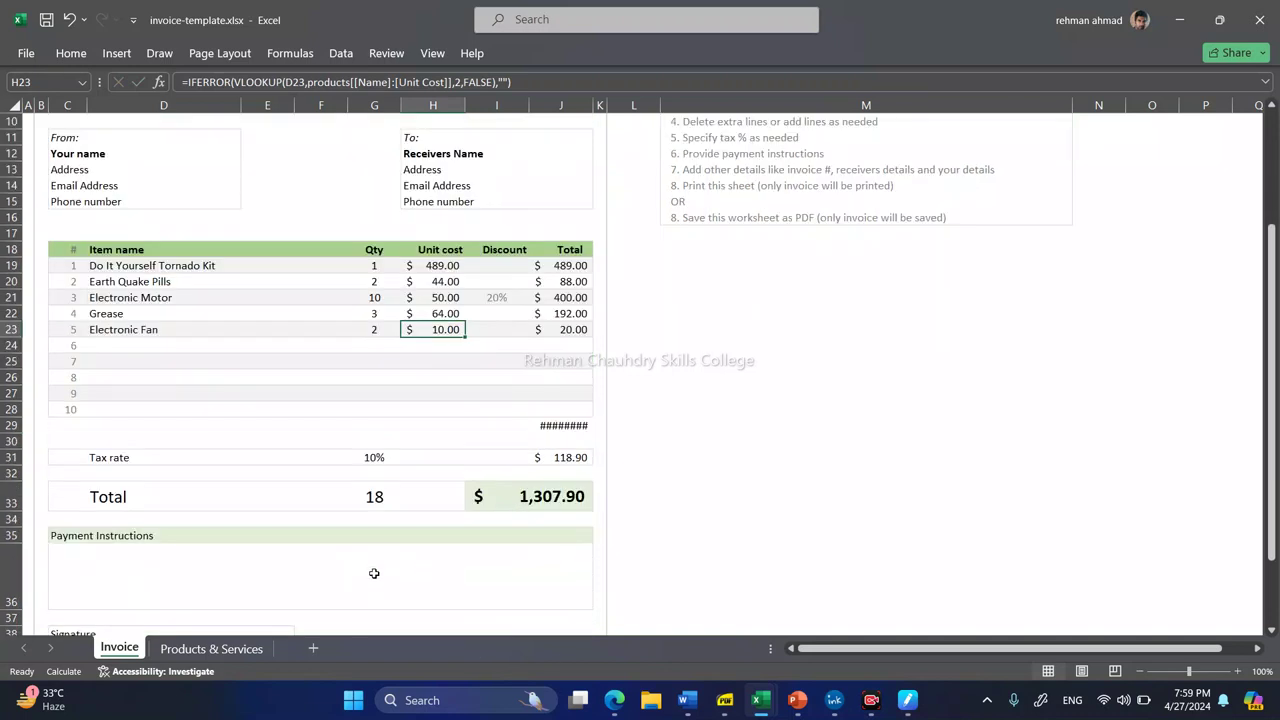
{"action": "scroll", "coordinate": [186, 506], "scroll_direction": "up", "scroll_amount": 2}
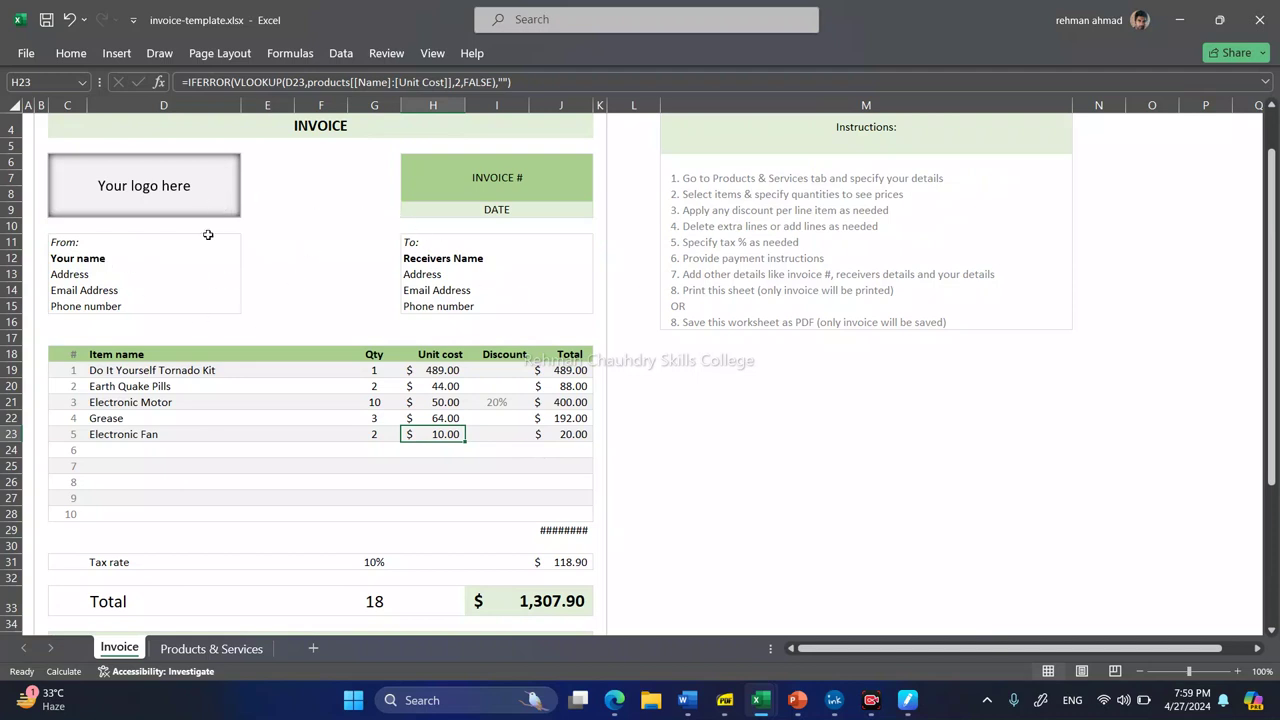
{"action": "scroll", "coordinate": [206, 234], "scroll_direction": "down", "scroll_amount": 3}
{"action": "scroll", "coordinate": [165, 568], "scroll_direction": "down", "scroll_amount": 2}
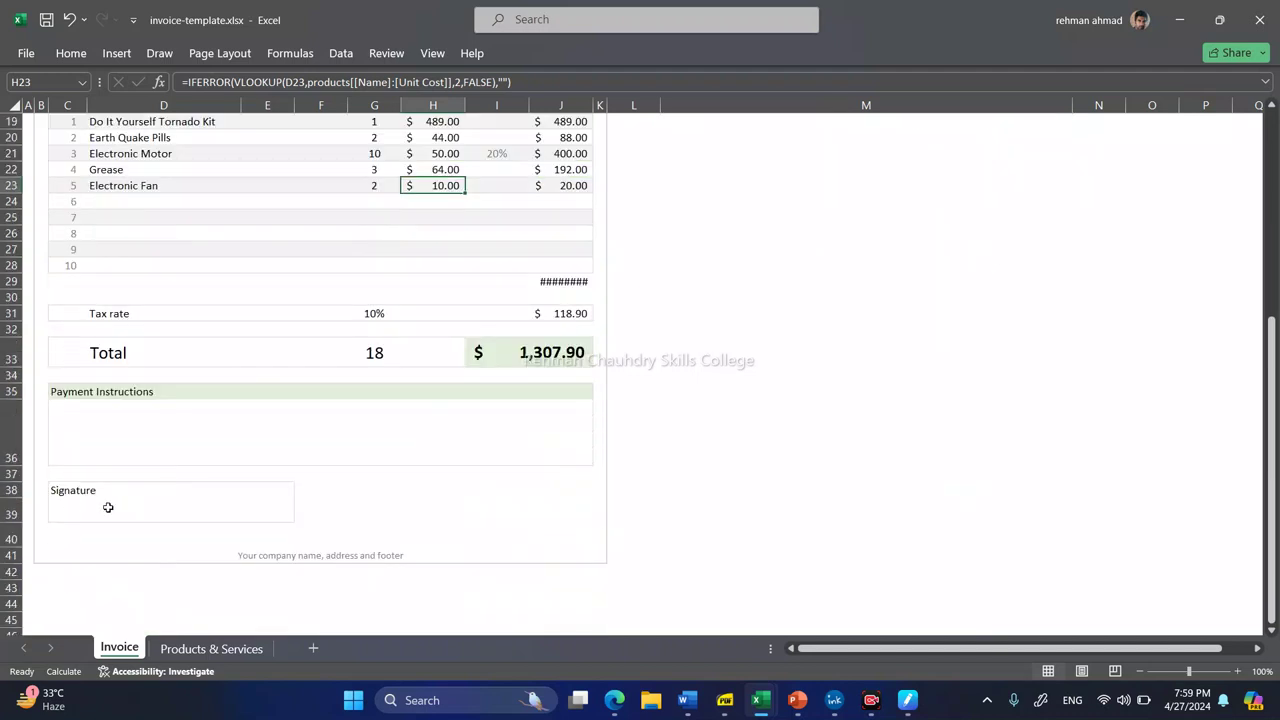
{"action": "scroll", "coordinate": [280, 505], "scroll_direction": "up", "scroll_amount": 4}
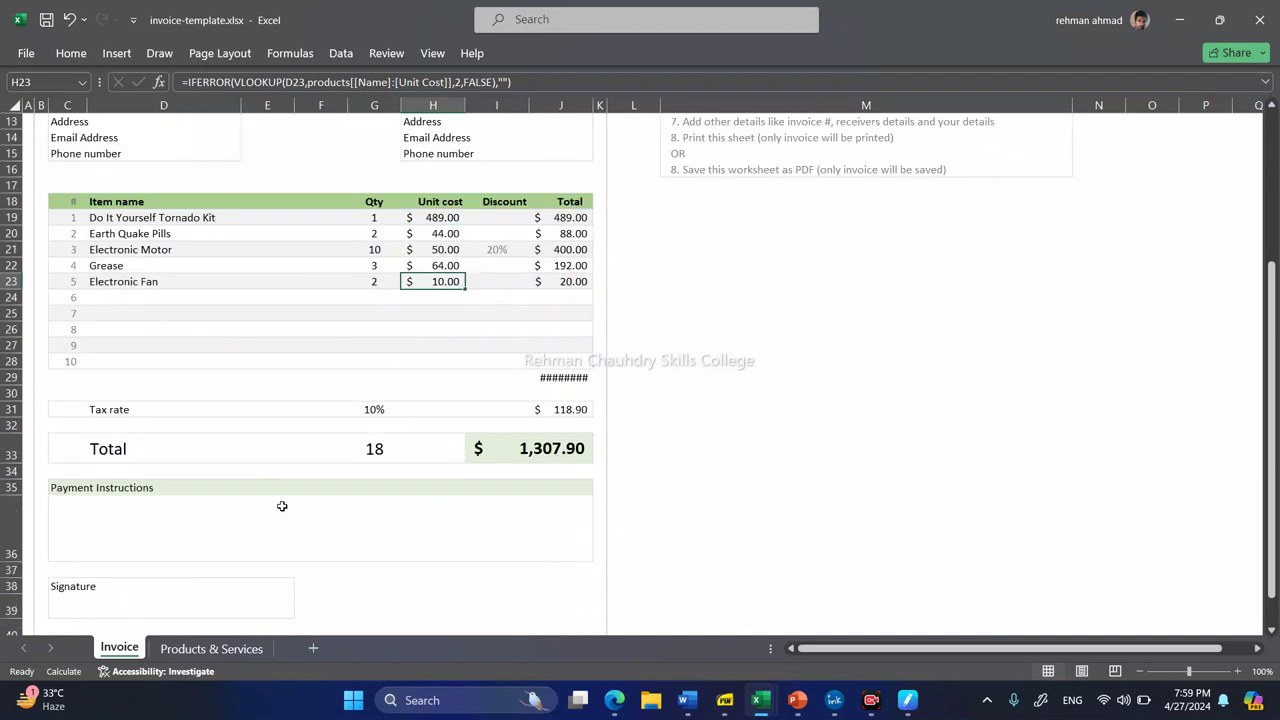
{"action": "scroll", "coordinate": [297, 421], "scroll_direction": "up", "scroll_amount": 1}
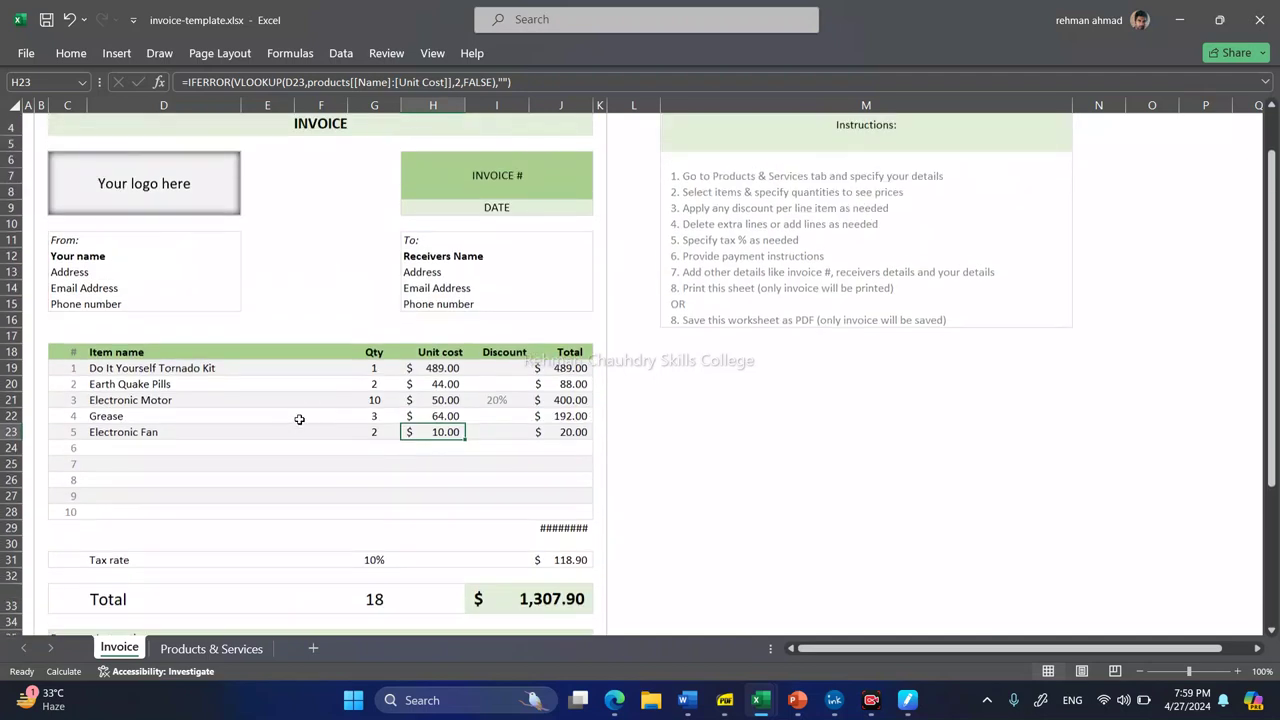
{"action": "scroll", "coordinate": [240, 220], "scroll_direction": "up", "scroll_amount": 1}
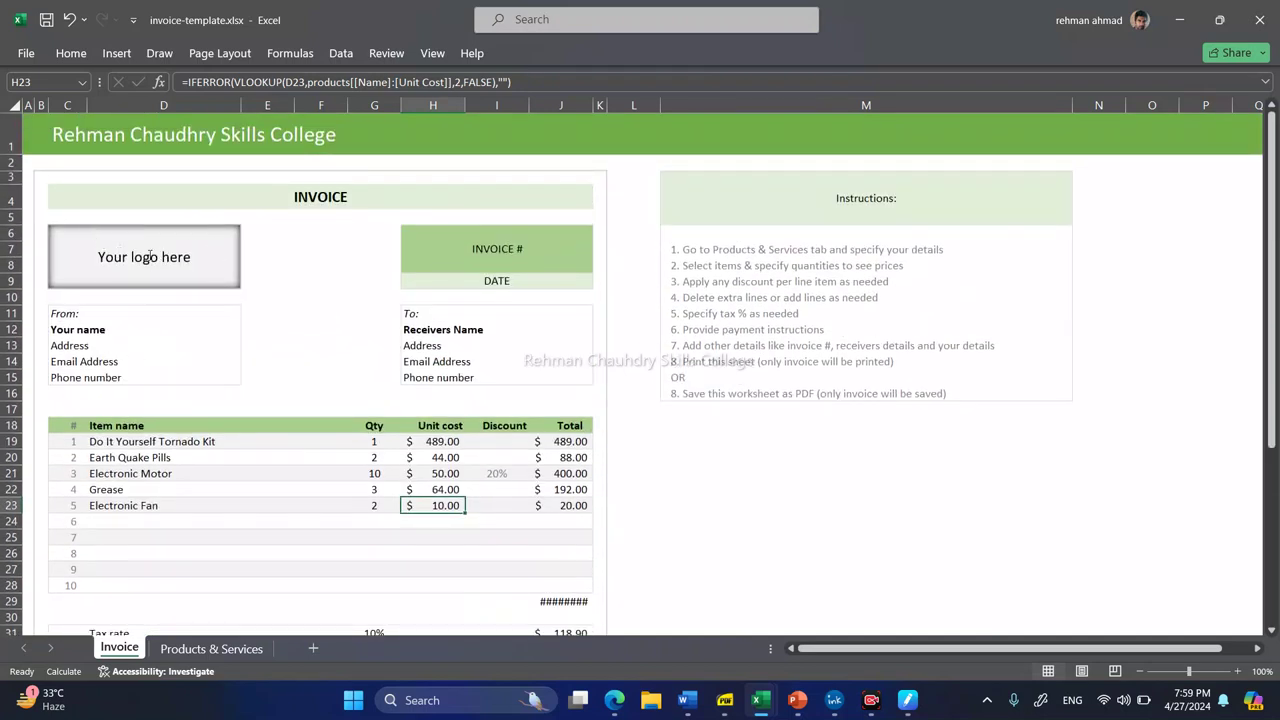
{"action": "scroll", "coordinate": [298, 355], "scroll_direction": "down", "scroll_amount": 2}
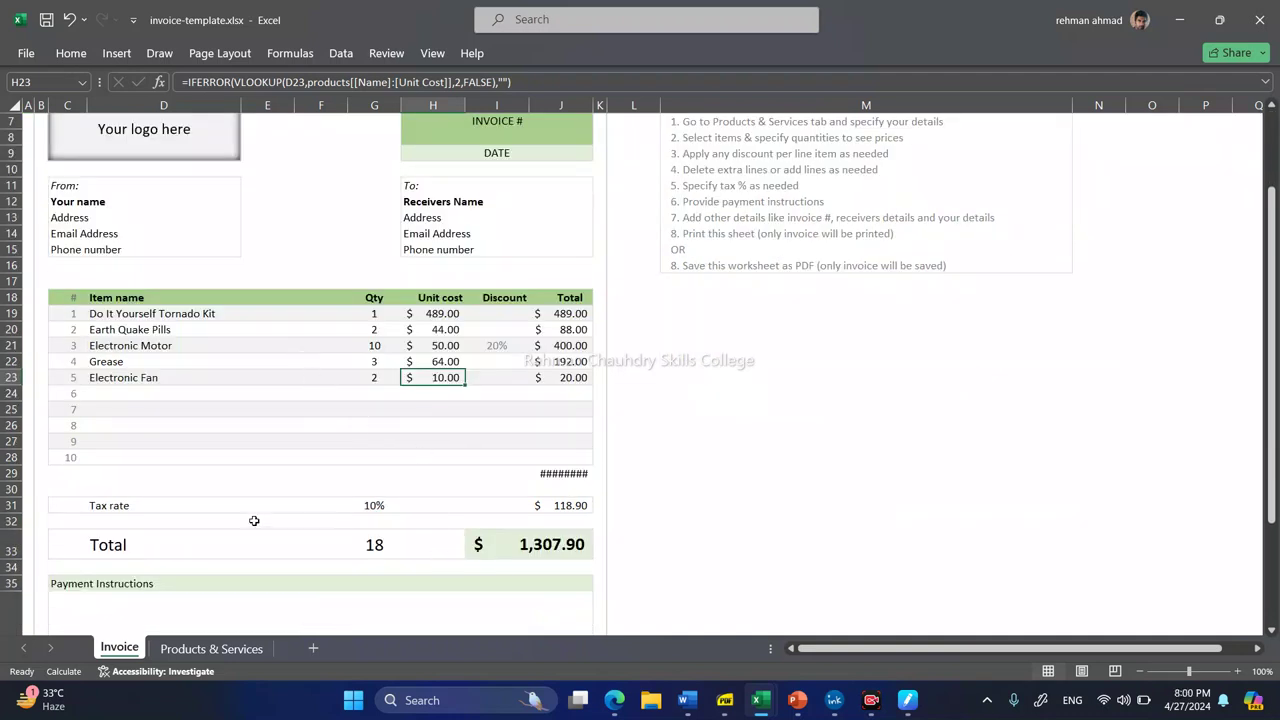
Minimize the invoice, inventory and class attendance workbooks to return to the Microsoft Excel slide in the PowerPoint presentation.
{"action": "left_click", "coordinate": [1177, 20]}
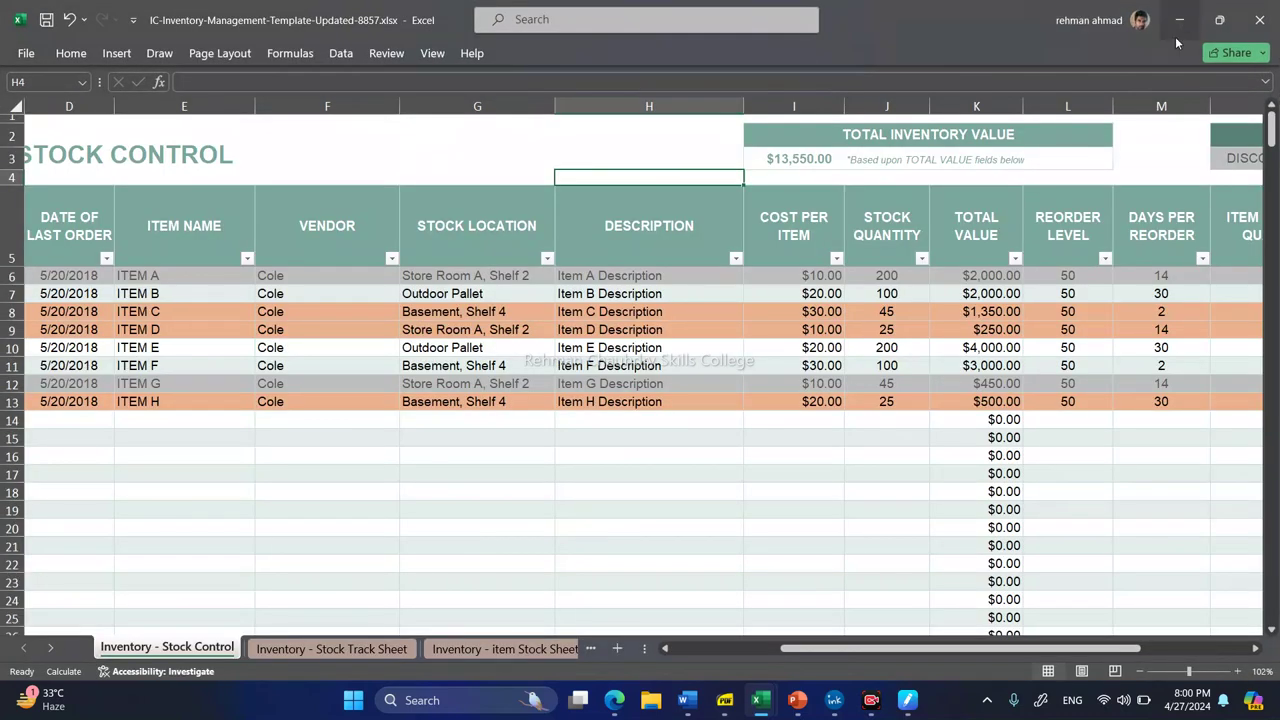
{"action": "left_click", "coordinate": [1176, 36]}
{"action": "left_click", "coordinate": [1180, 36]}
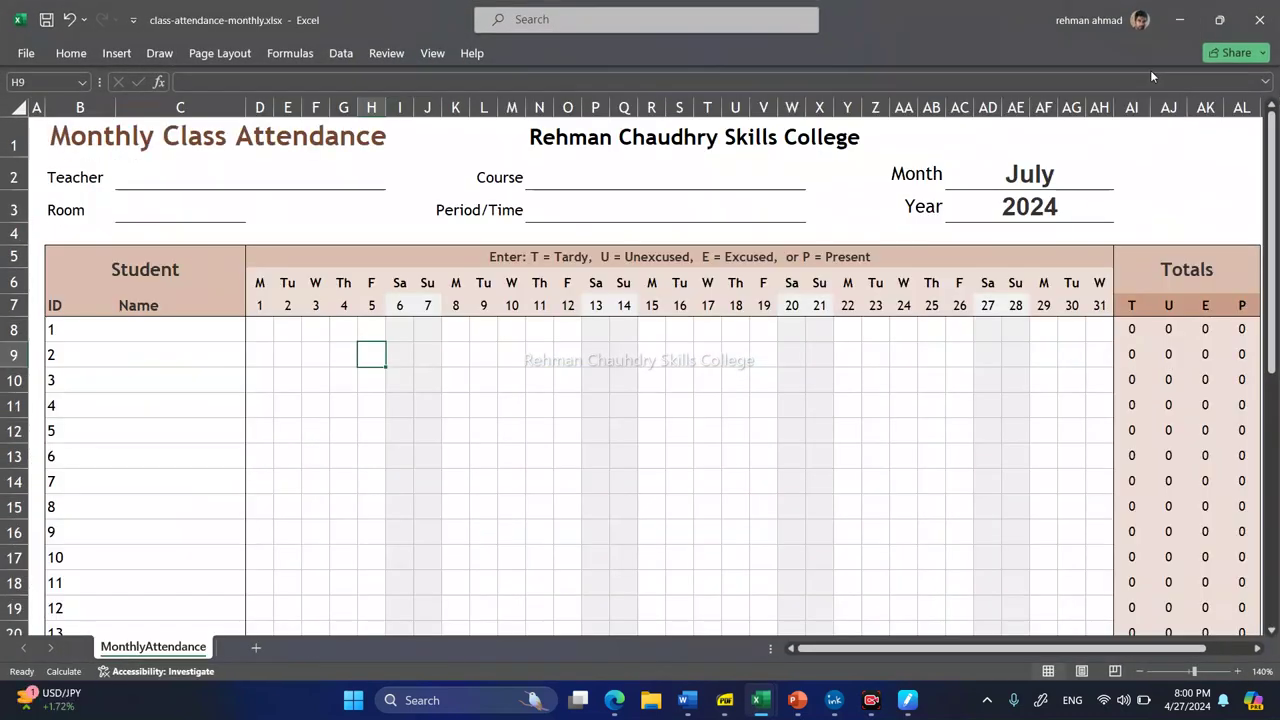
{"action": "left_click", "coordinate": [1180, 20]}
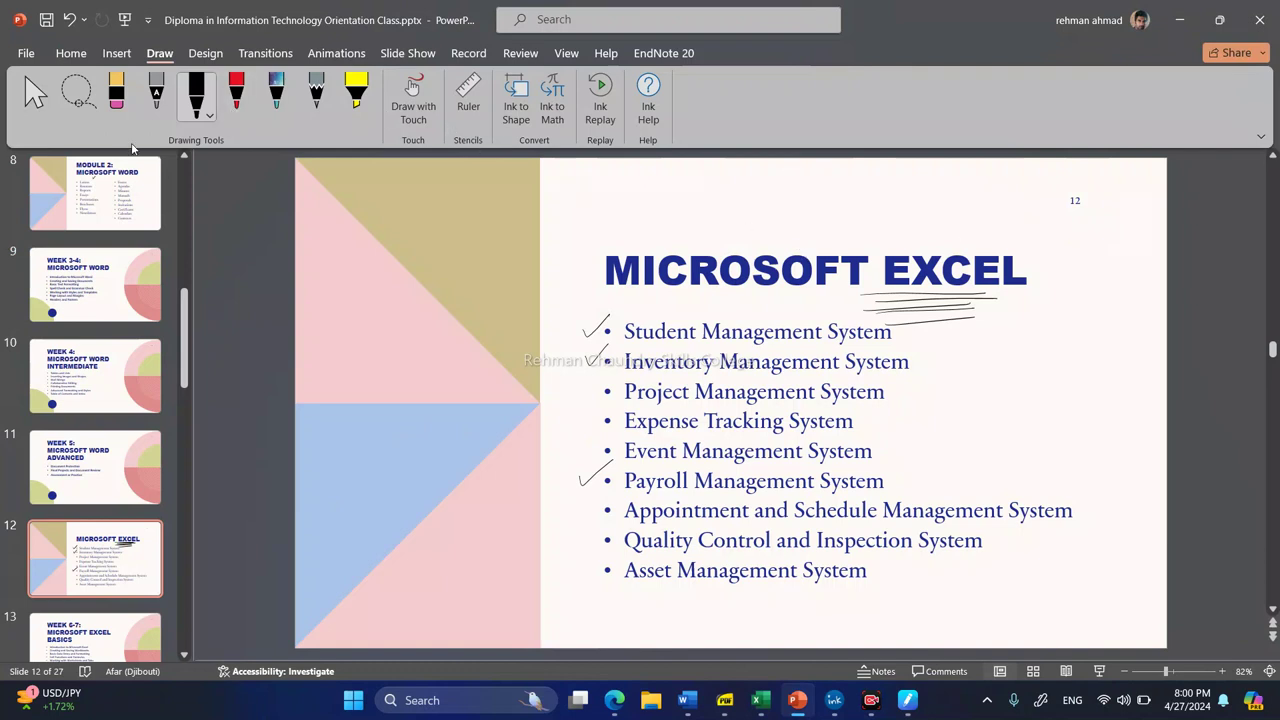
Switch to the red pen and start handwriting above the MICROSOFT EXCEL title on slide 12, beginning with a D.
{"action": "left_click", "coordinate": [232, 102]}
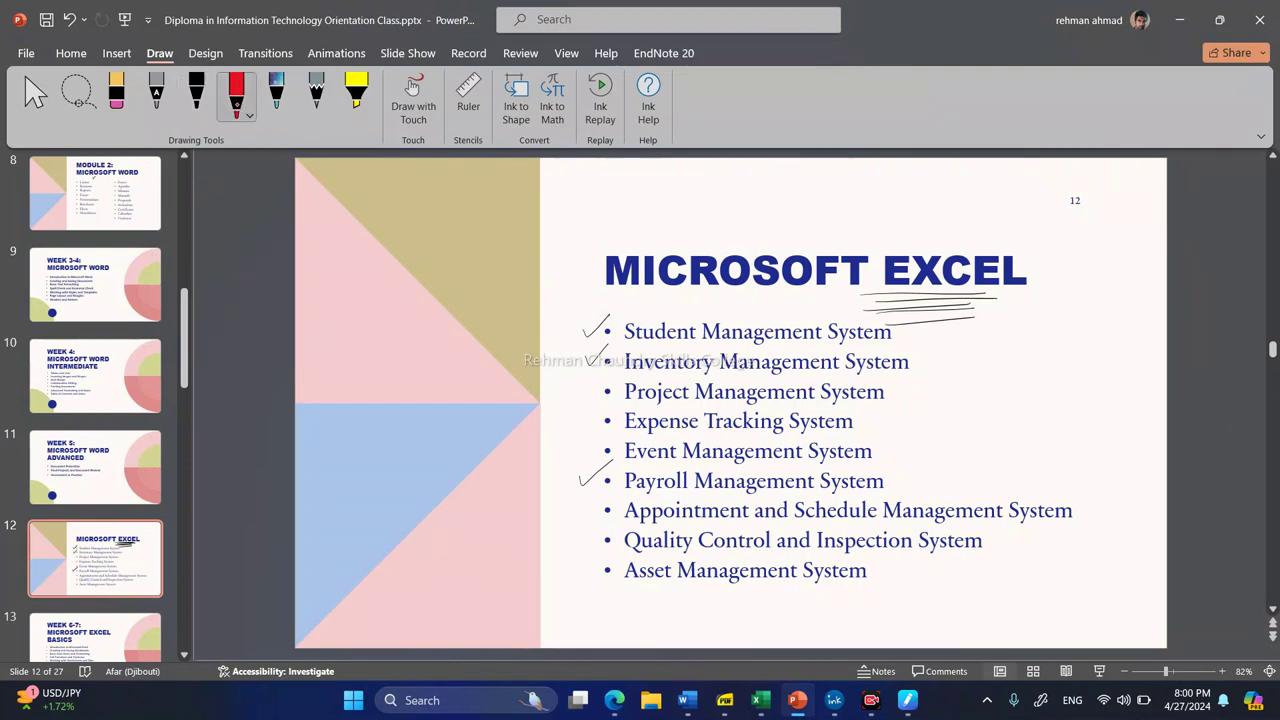
{"action": "left_click", "coordinate": [236, 100]}
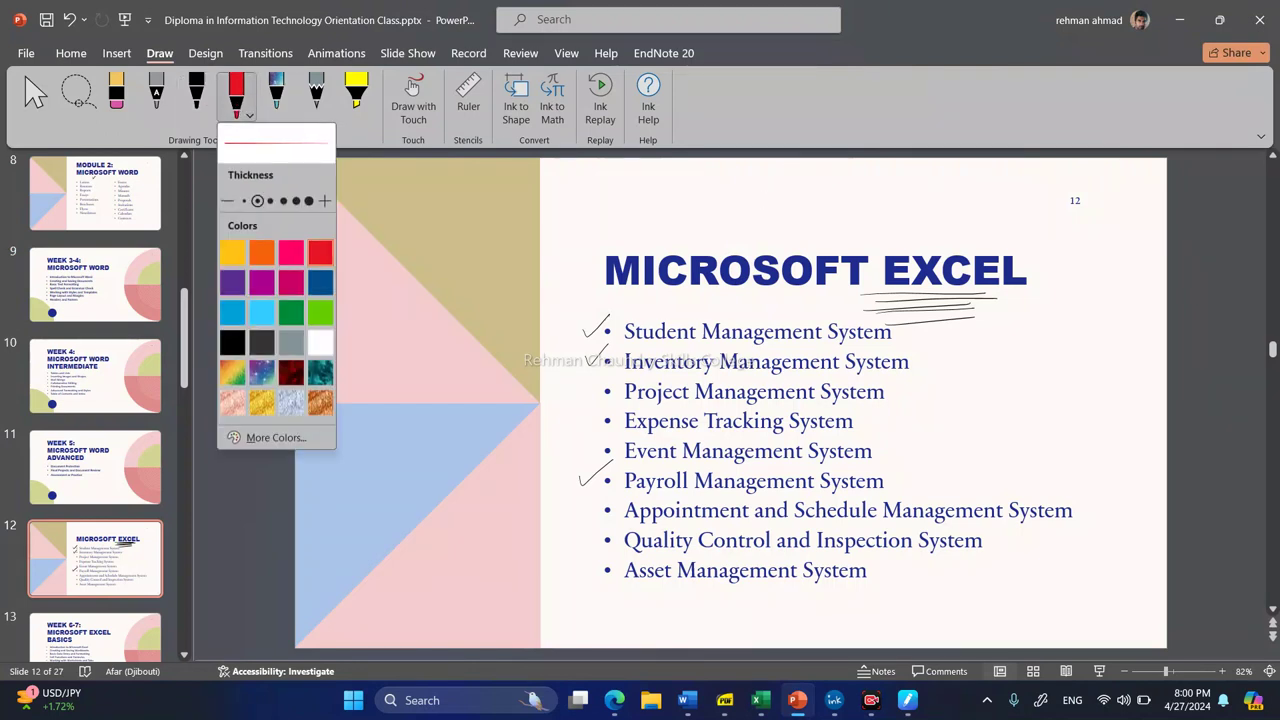
{"action": "left_click", "coordinate": [653, 216]}
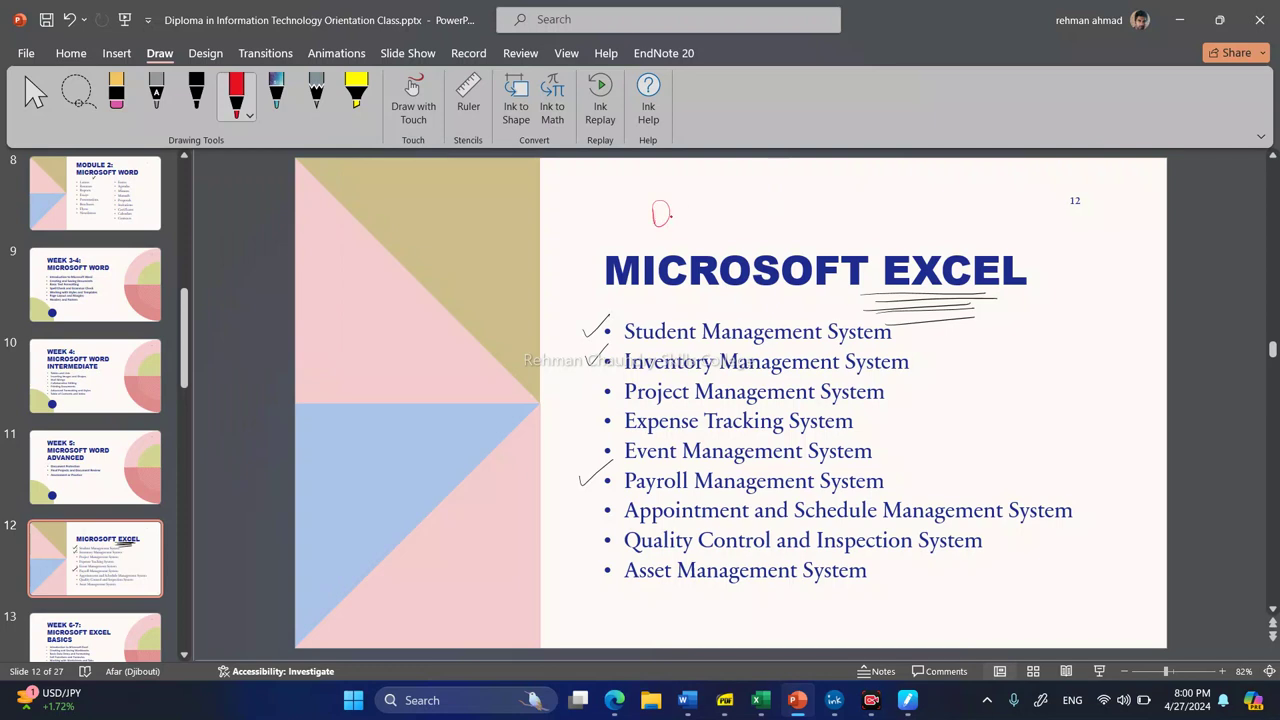